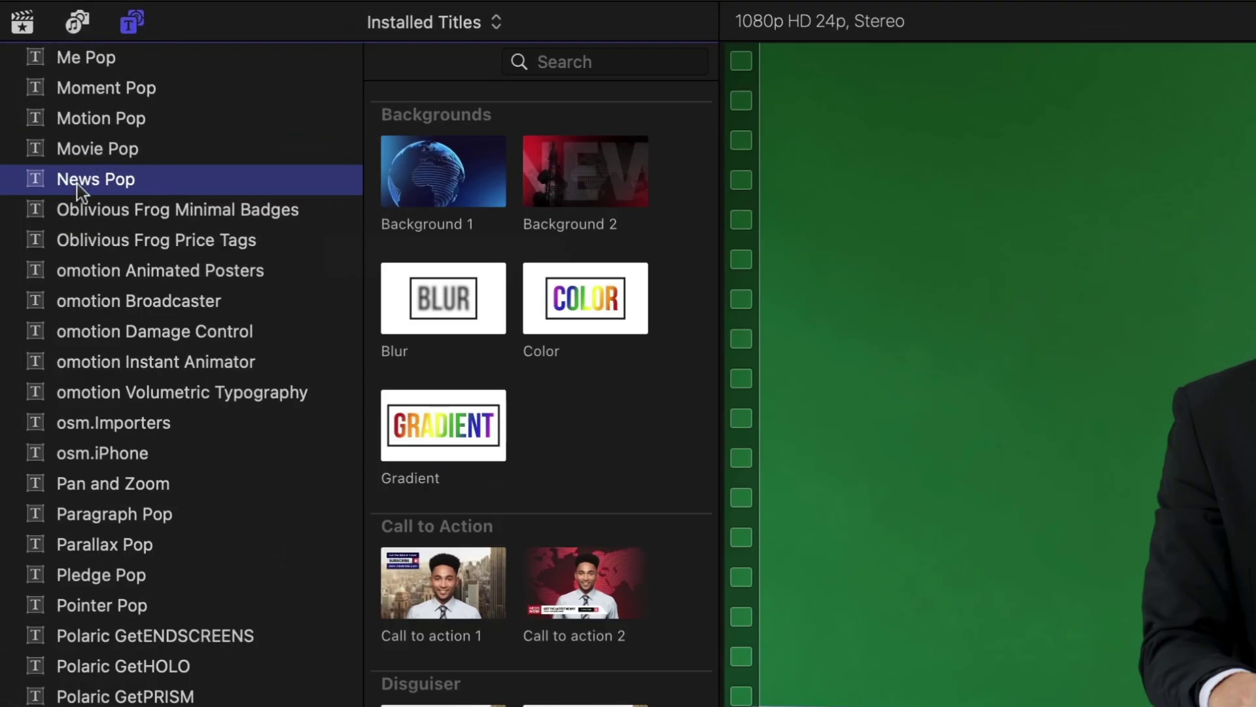
Hide the title category list and scroll the News Pop templates down to Opening Title and Ticker.
{"action": "left_click", "coordinate": [131, 25]}
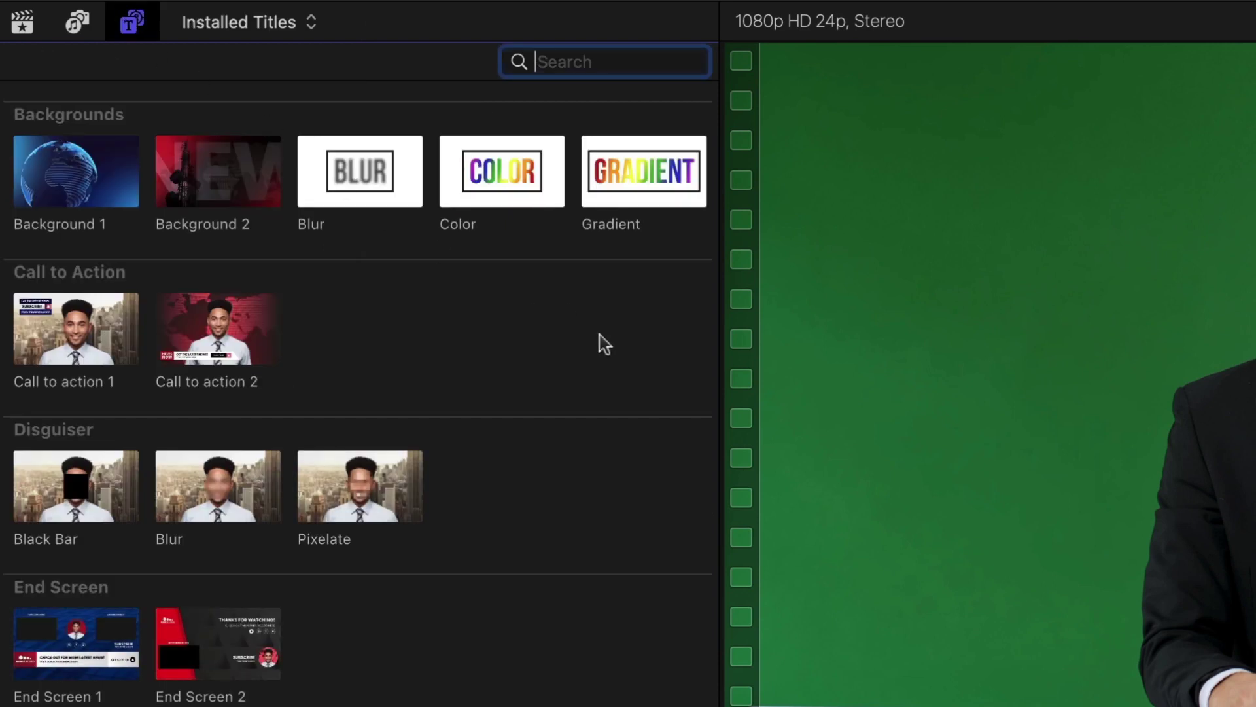
{"action": "scroll", "coordinate": [603, 341], "scroll_direction": "down", "scroll_amount": 10}
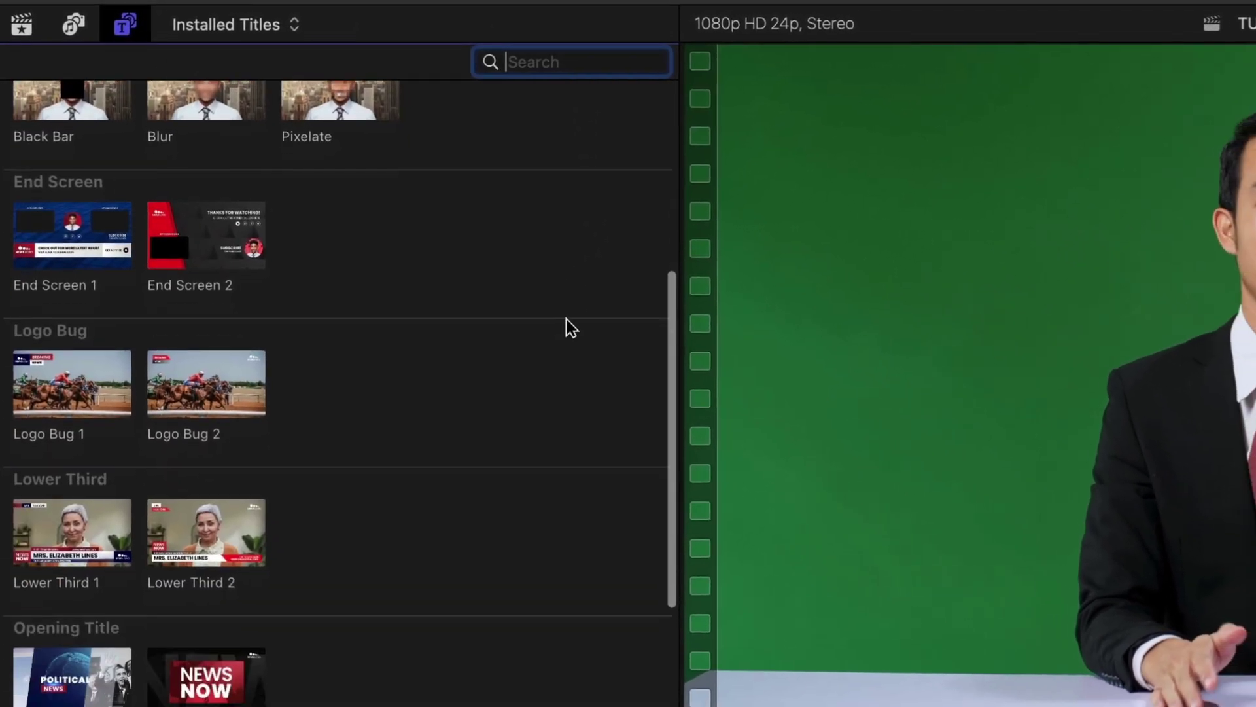
{"action": "scroll", "coordinate": [567, 319], "scroll_direction": "down", "scroll_amount": 5}
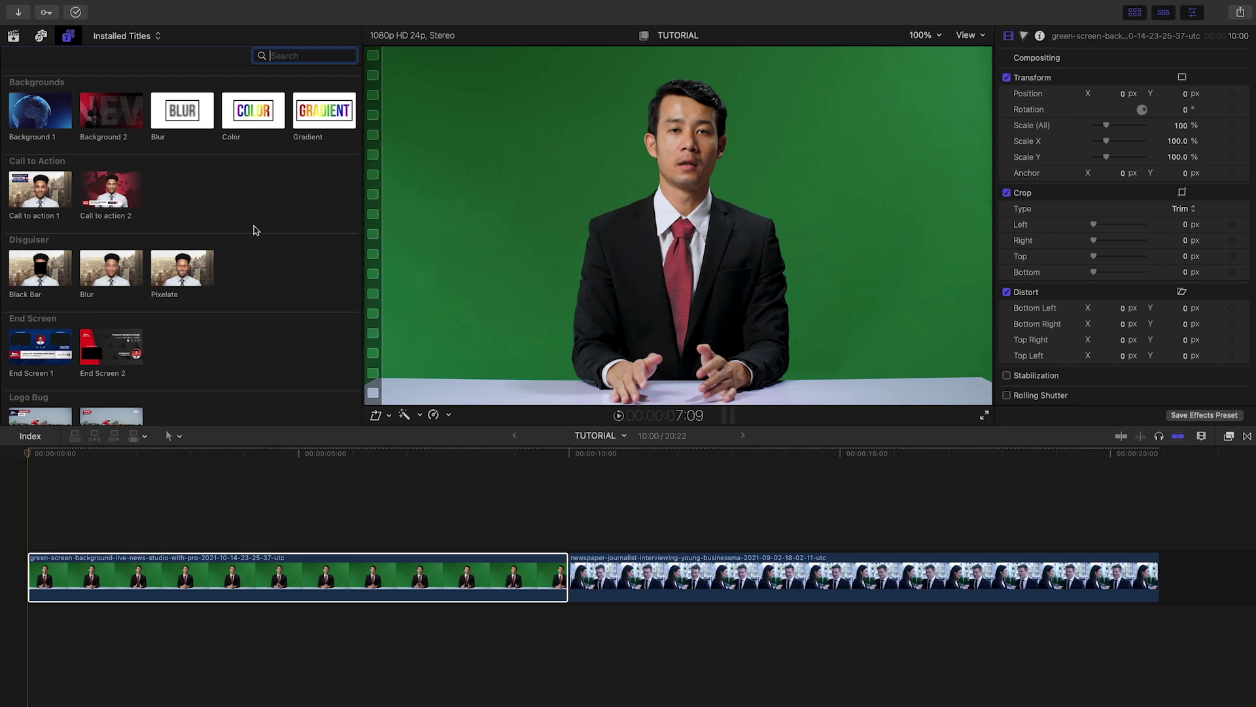
{"action": "scroll", "coordinate": [255, 230], "scroll_direction": "down", "scroll_amount": 10}
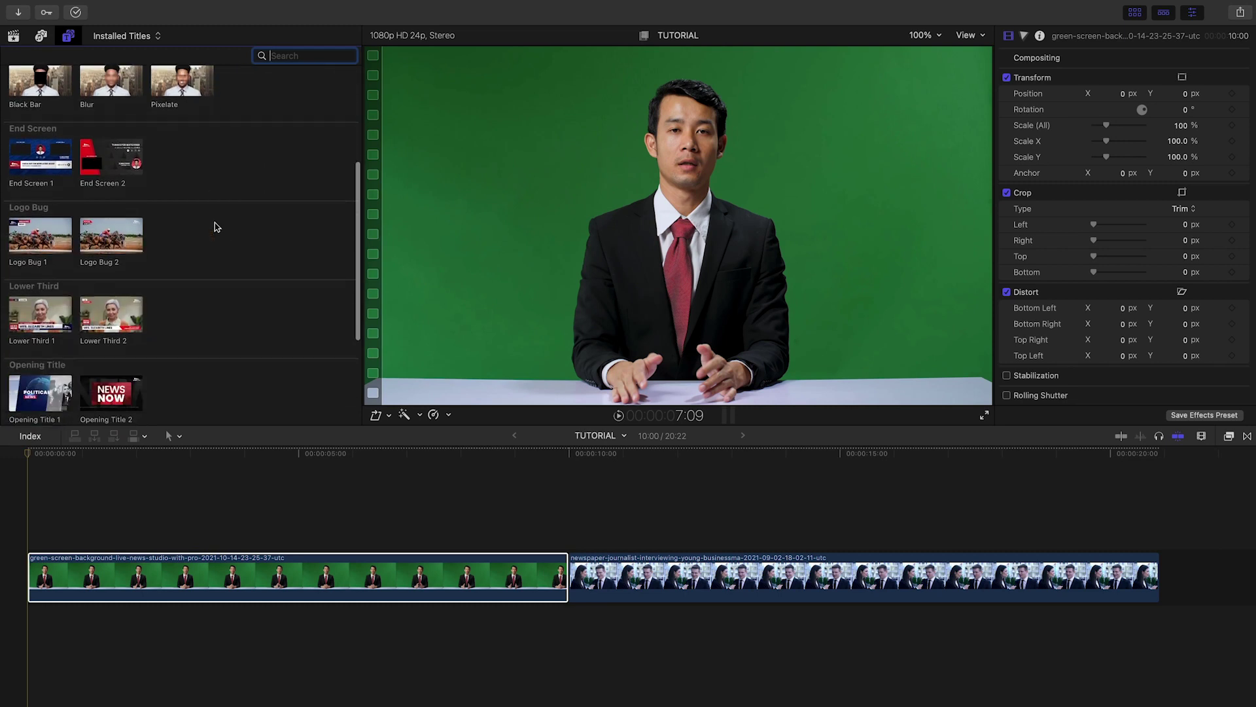
Put Opening Title 2 at the timeline start and park a few frames in to show ECONOMIC NEWS.
{"action": "left_click_drag", "start_coordinate": [116, 235], "coordinate": [31, 565]}
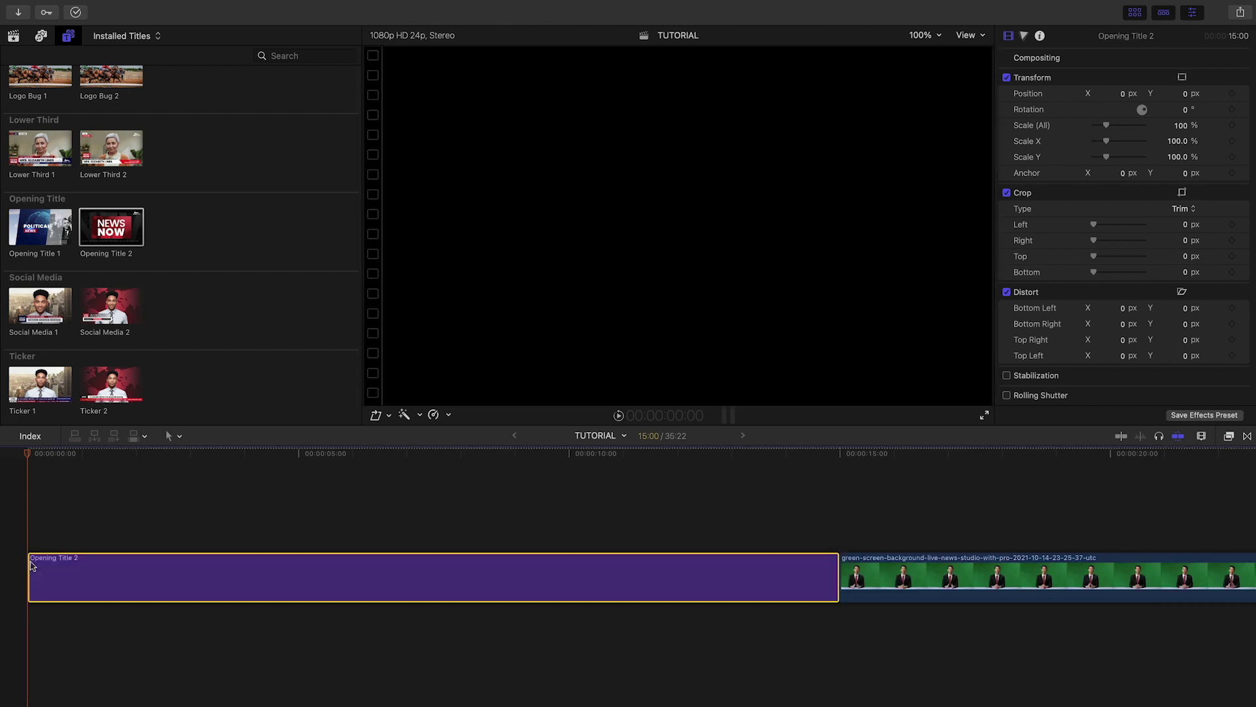
{"action": "left_click", "coordinate": [37, 454]}
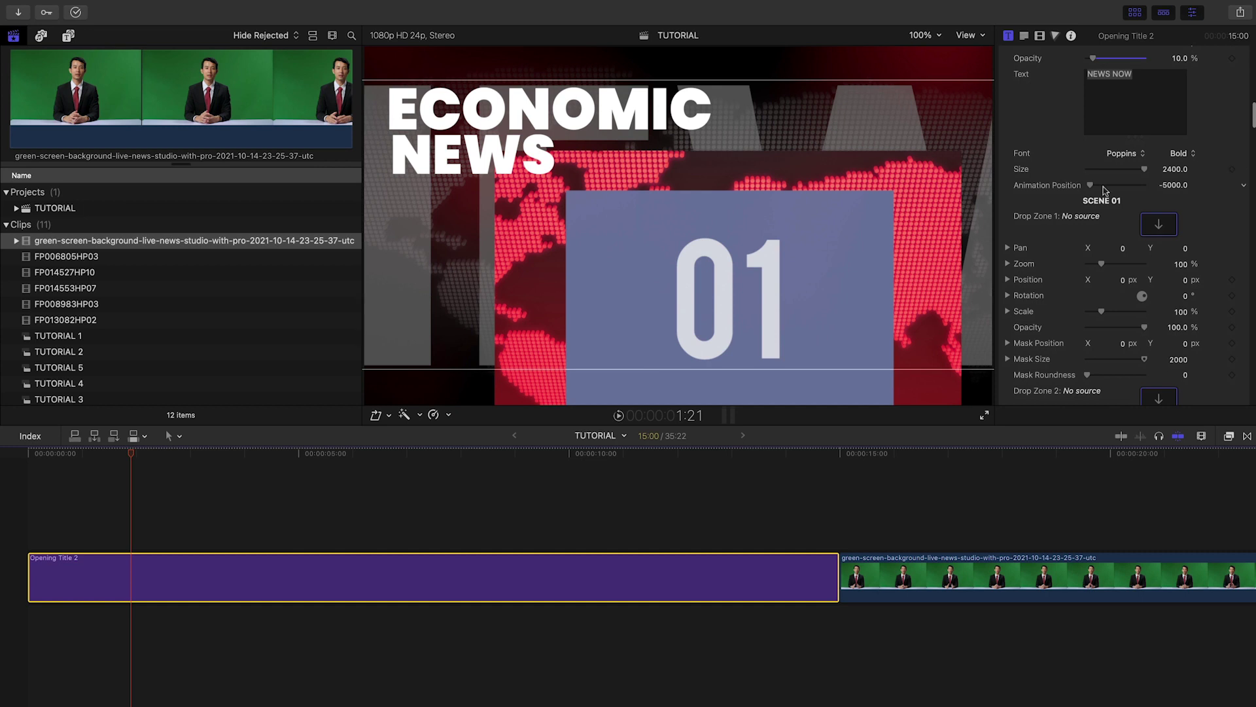
Fill the opener's Drop Zone 1 with TUTORIAL 1 and Drop Zone 9 with TUTORIAL 5.
{"action": "left_click", "coordinate": [1159, 224]}
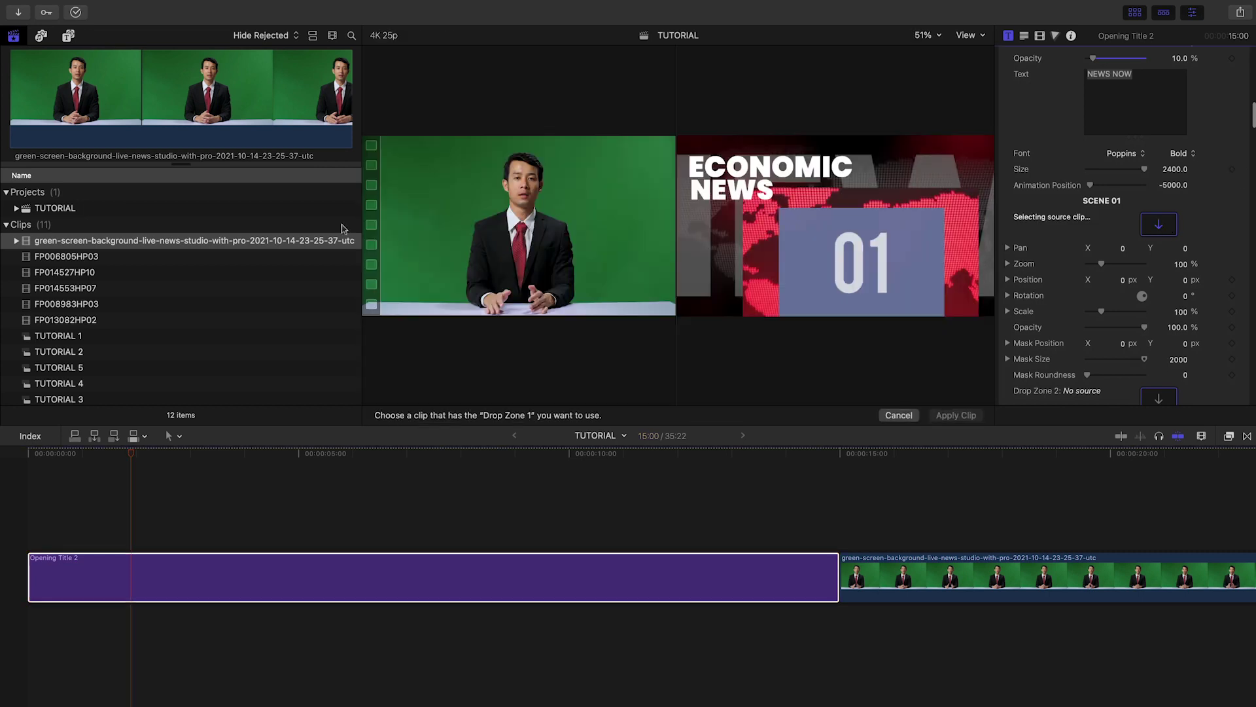
{"action": "left_click", "coordinate": [59, 337]}
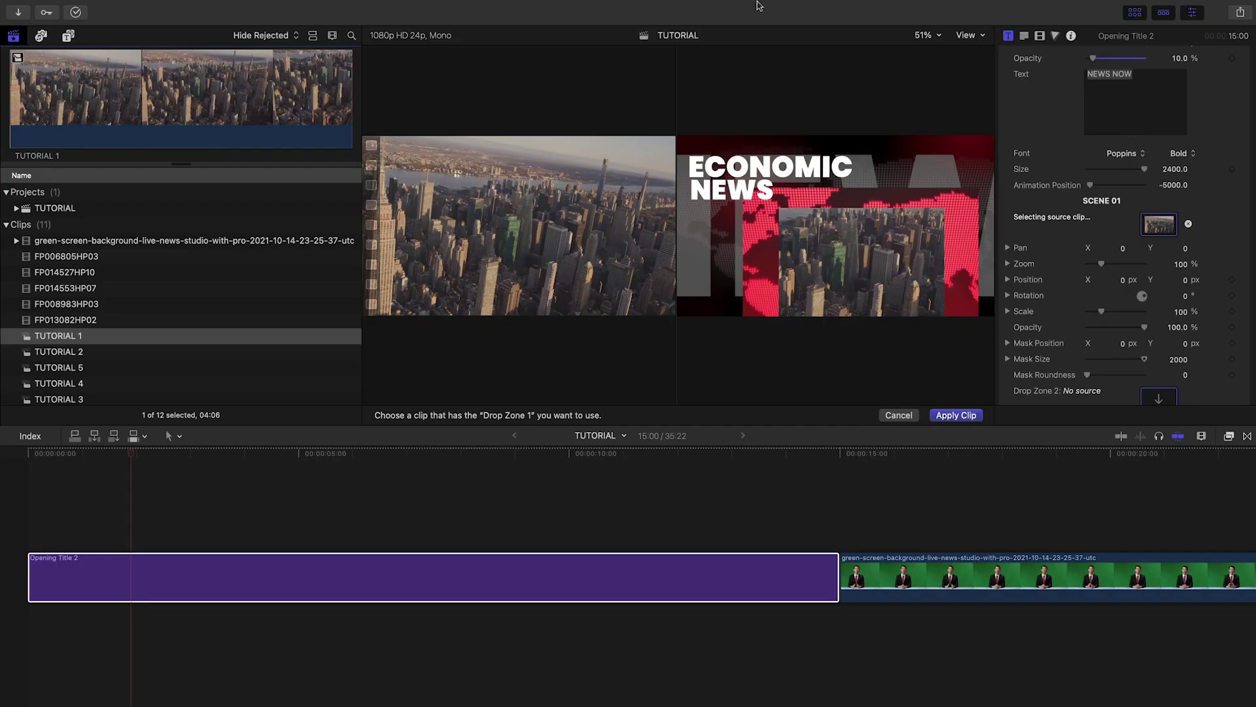
{"action": "scroll", "coordinate": [1156, 216], "scroll_direction": "down", "scroll_amount": 5}
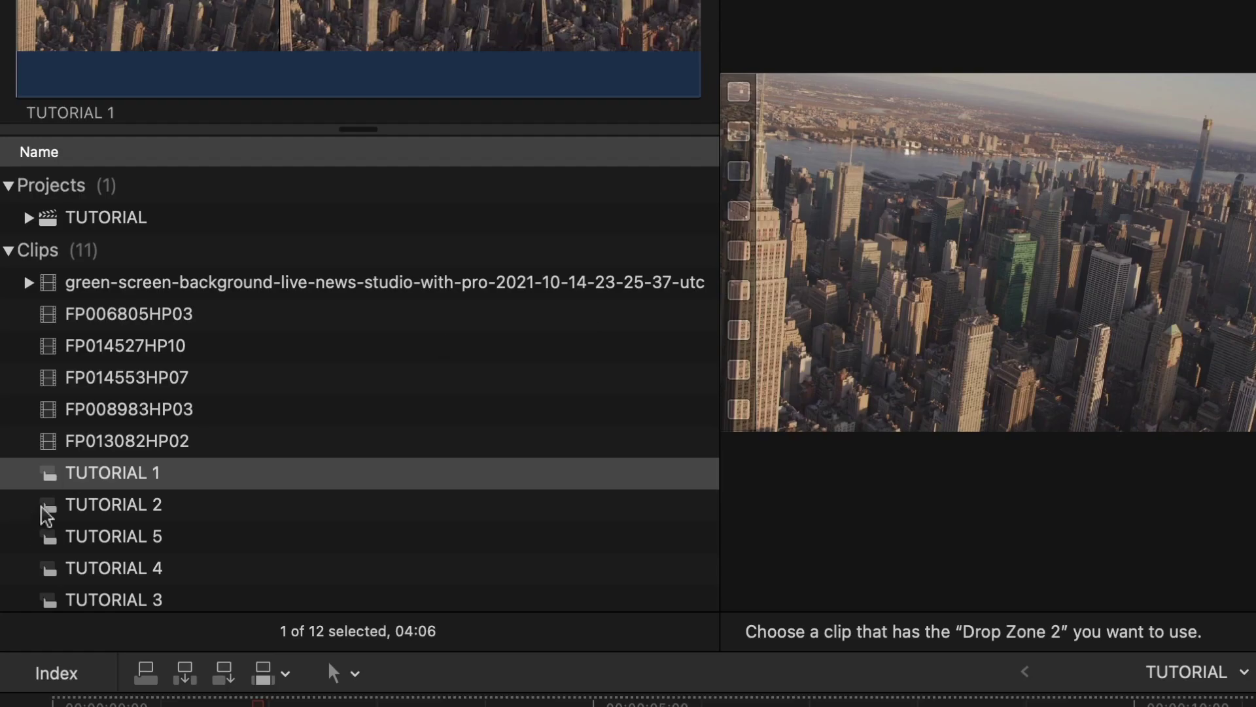
{"action": "left_click", "coordinate": [42, 509]}
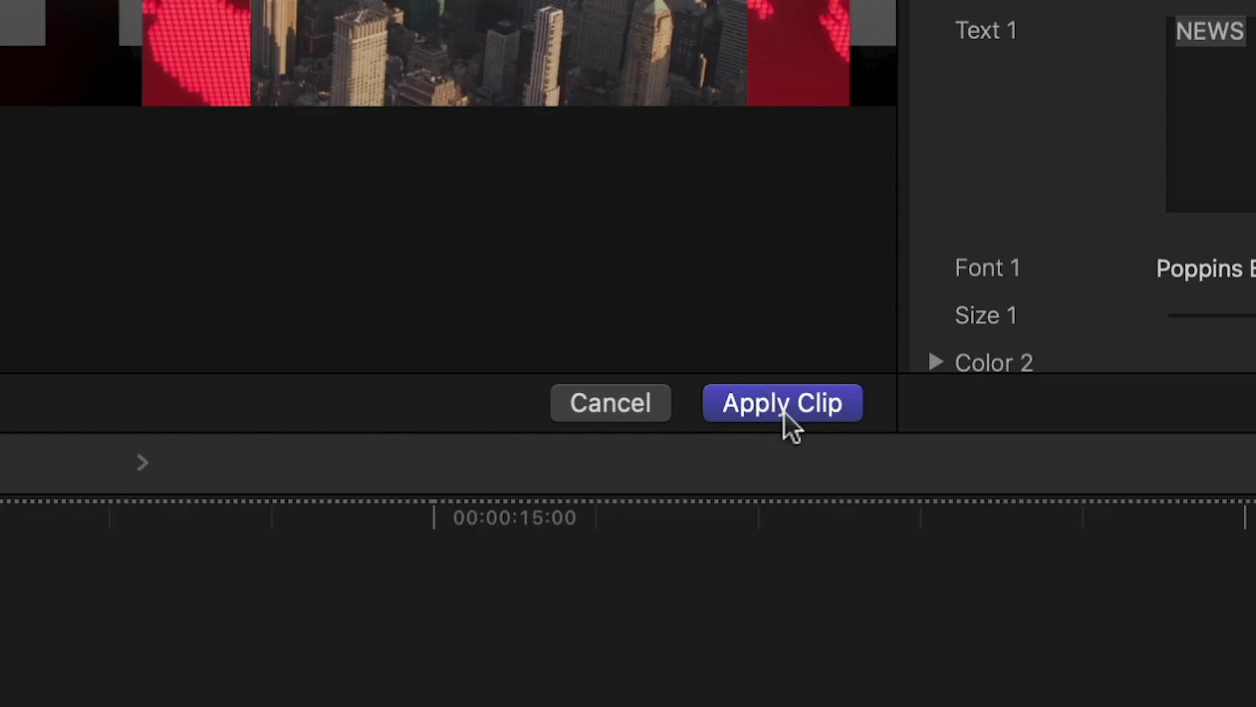
{"action": "left_click", "coordinate": [957, 423]}
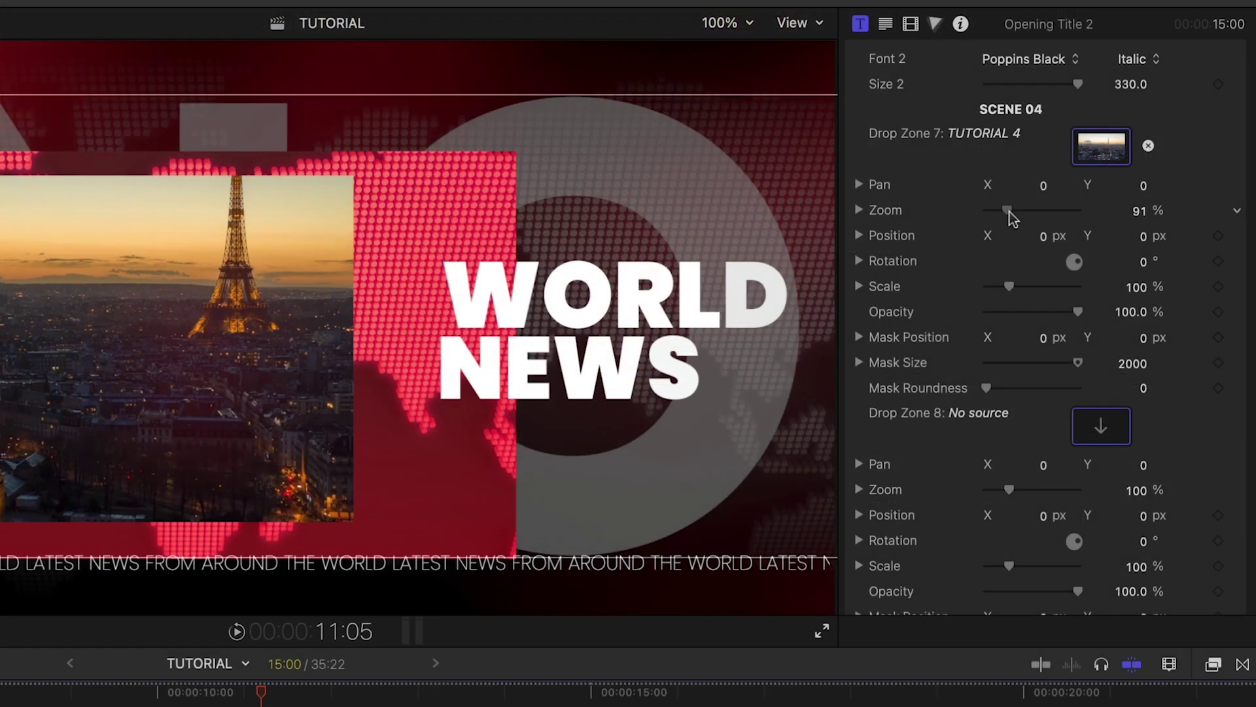
Zoom out and pan the image inside the drop zone.
{"action": "left_click_drag", "start_coordinate": [1011, 211], "coordinate": [1003, 214]}
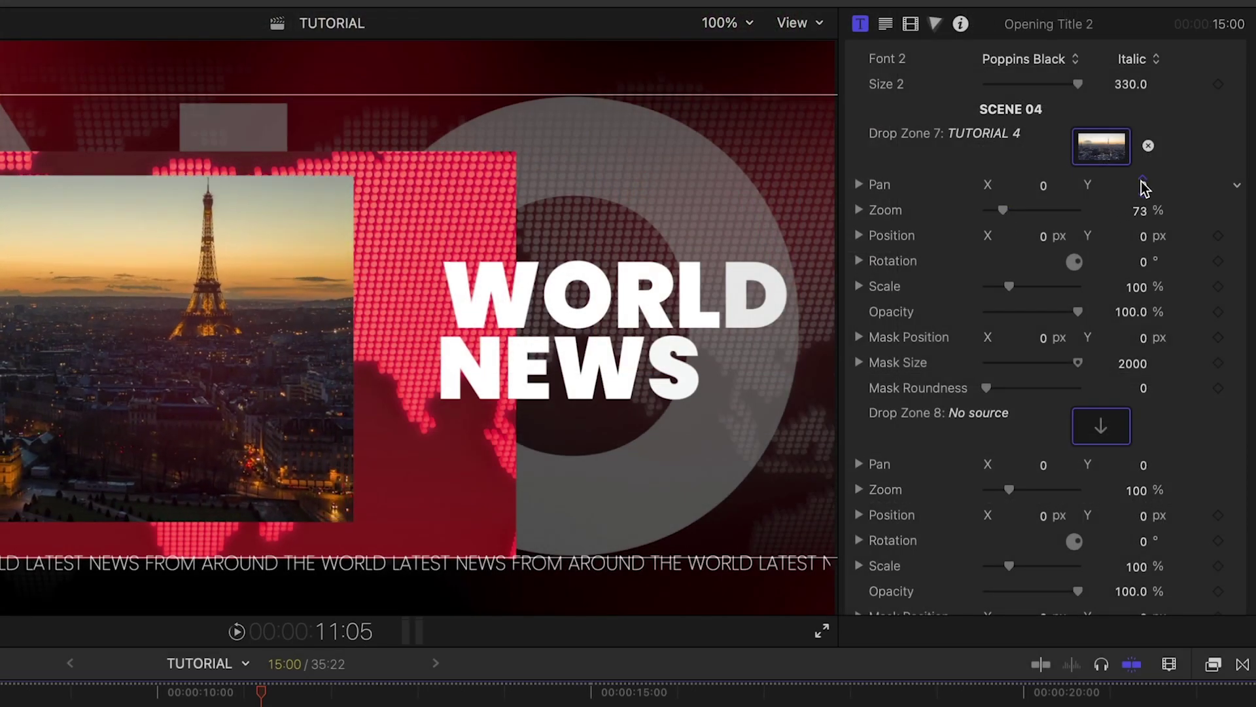
{"action": "left_click_drag", "start_coordinate": [1144, 188], "coordinate": [1146, 184]}
{"action": "scroll", "coordinate": [1117, 131], "scroll_direction": "down", "scroll_amount": 10}
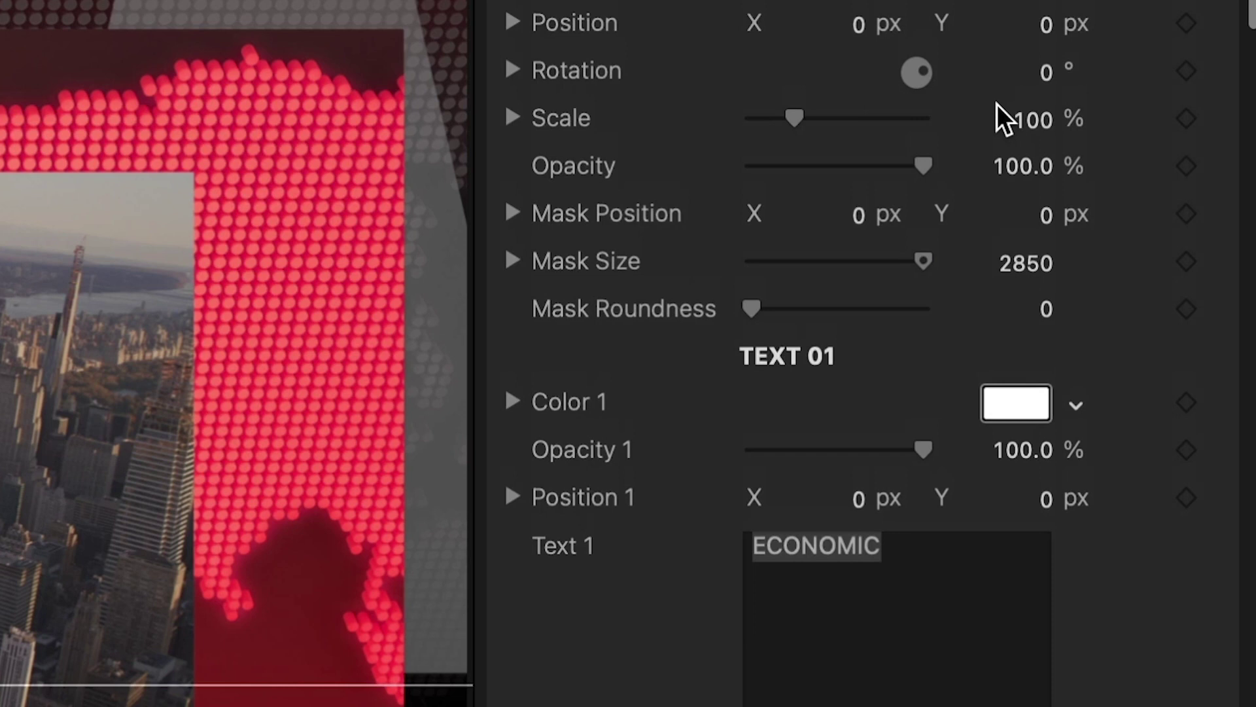
{"action": "scroll", "coordinate": [996, 104], "scroll_direction": "down", "scroll_amount": 5}
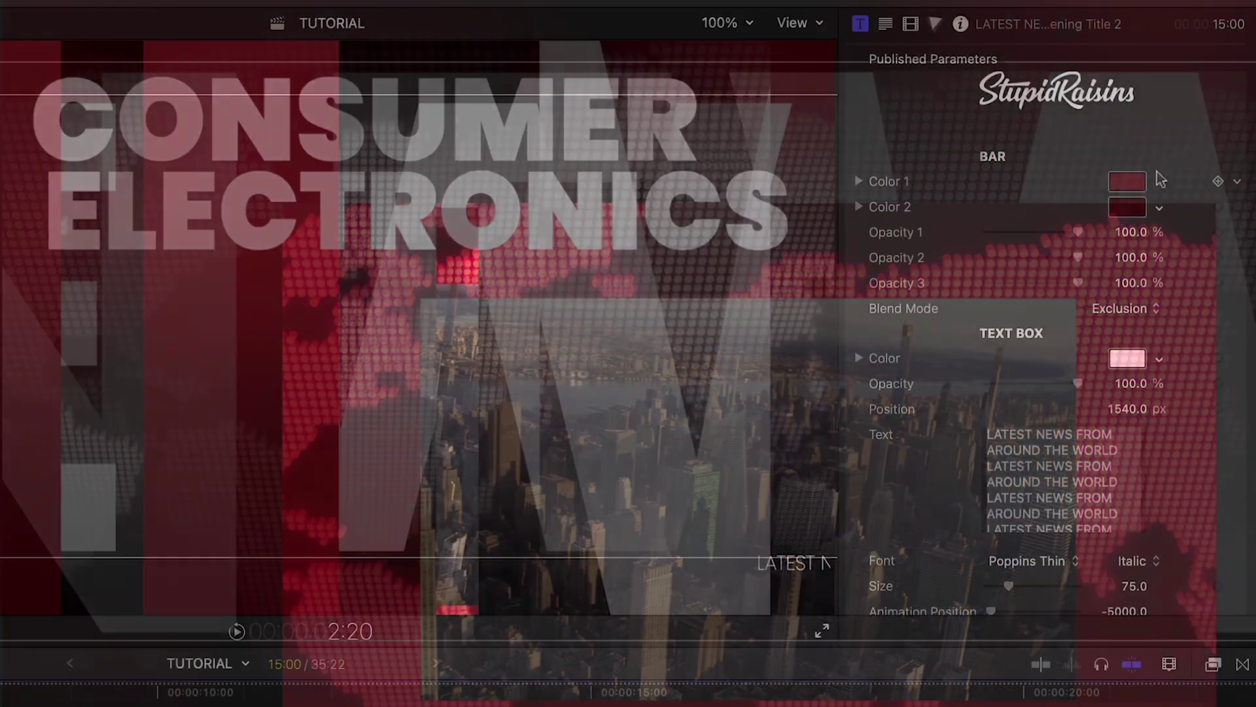
Make the bar colours teal and darker teal, and paste in the tech news ticker text.
{"action": "left_click", "coordinate": [1129, 188]}
{"action": "left_click", "coordinate": [976, 585]}
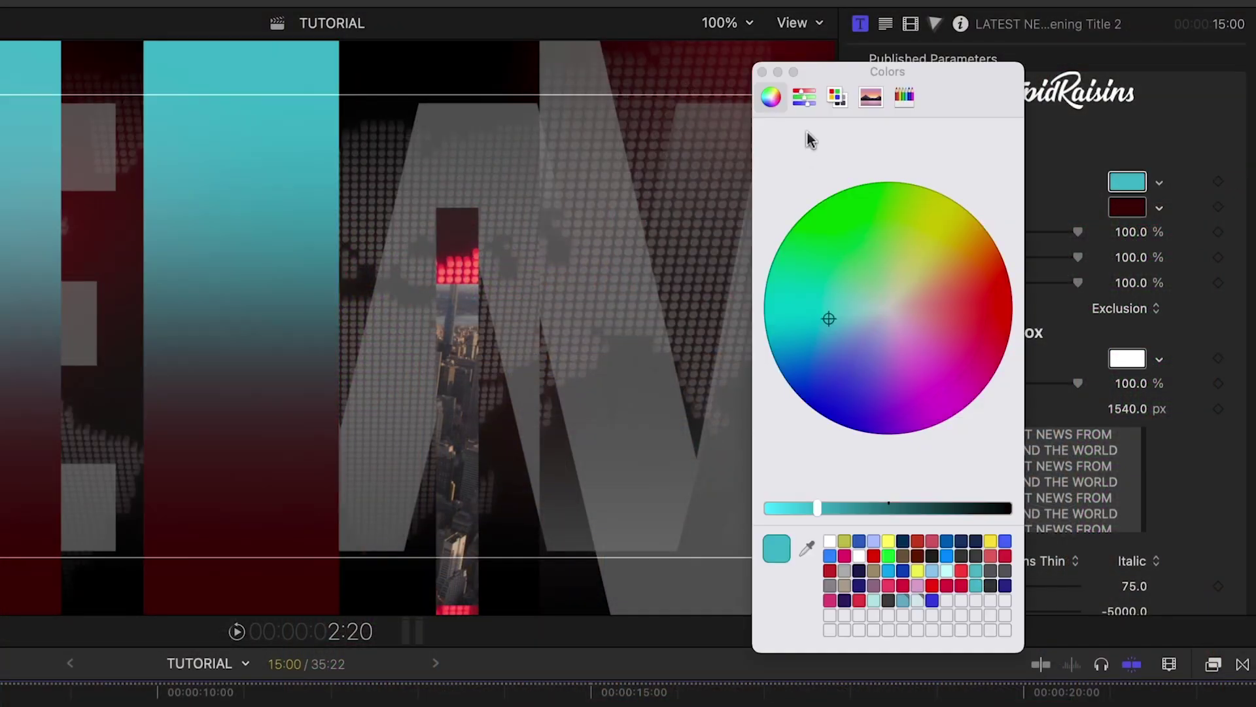
{"action": "left_click", "coordinate": [762, 74]}
{"action": "left_click_drag", "start_coordinate": [1127, 193], "coordinate": [1127, 207]}
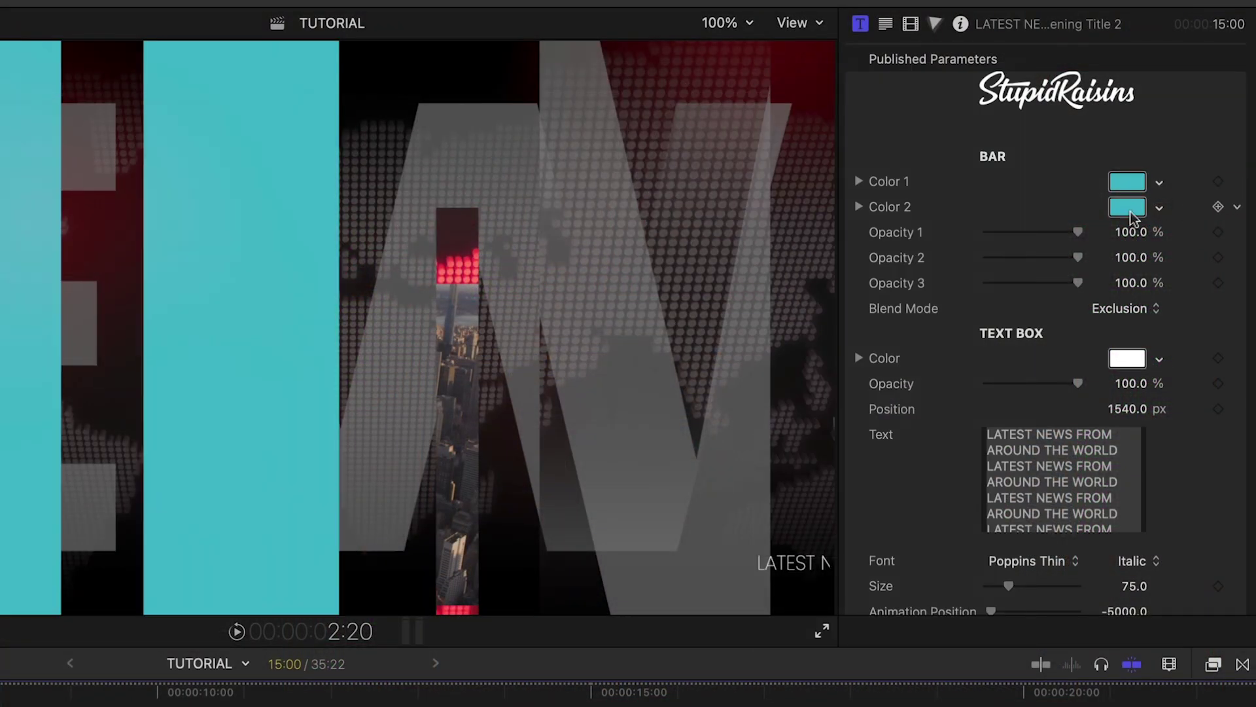
{"action": "left_click", "coordinate": [1126, 207]}
{"action": "left_click_drag", "start_coordinate": [823, 512], "coordinate": [884, 511]}
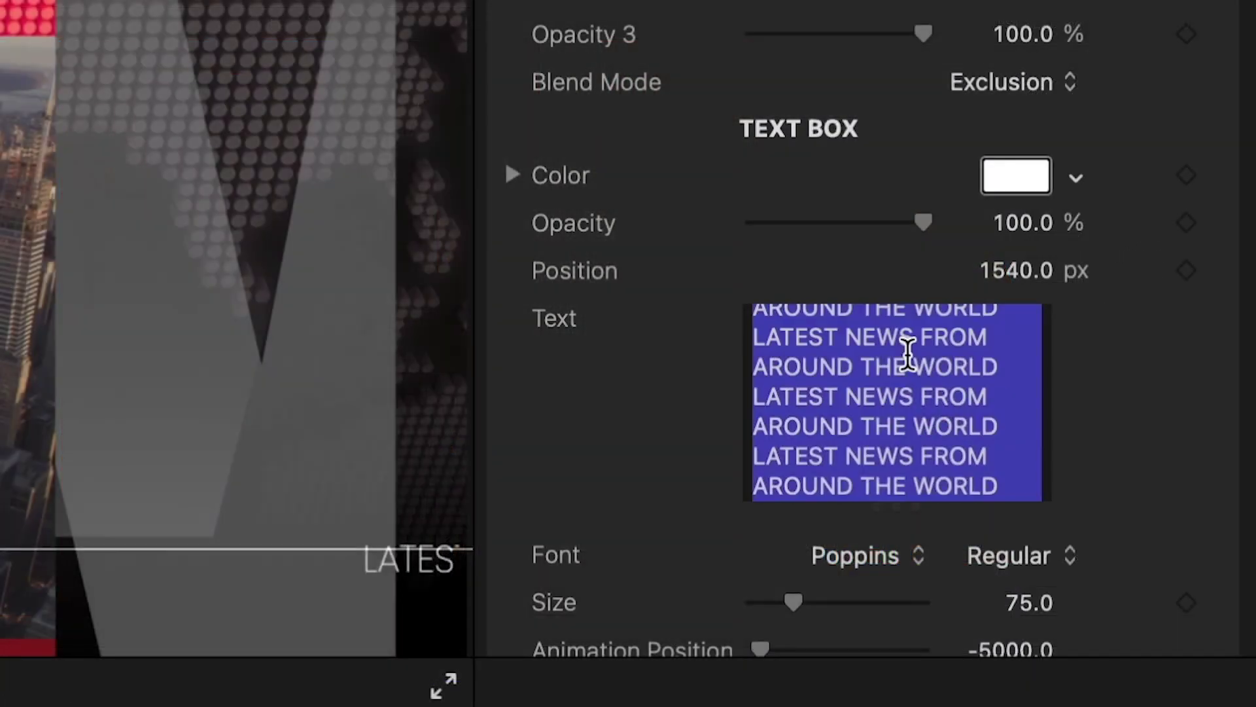
{"action": "key", "text": "super+v"}
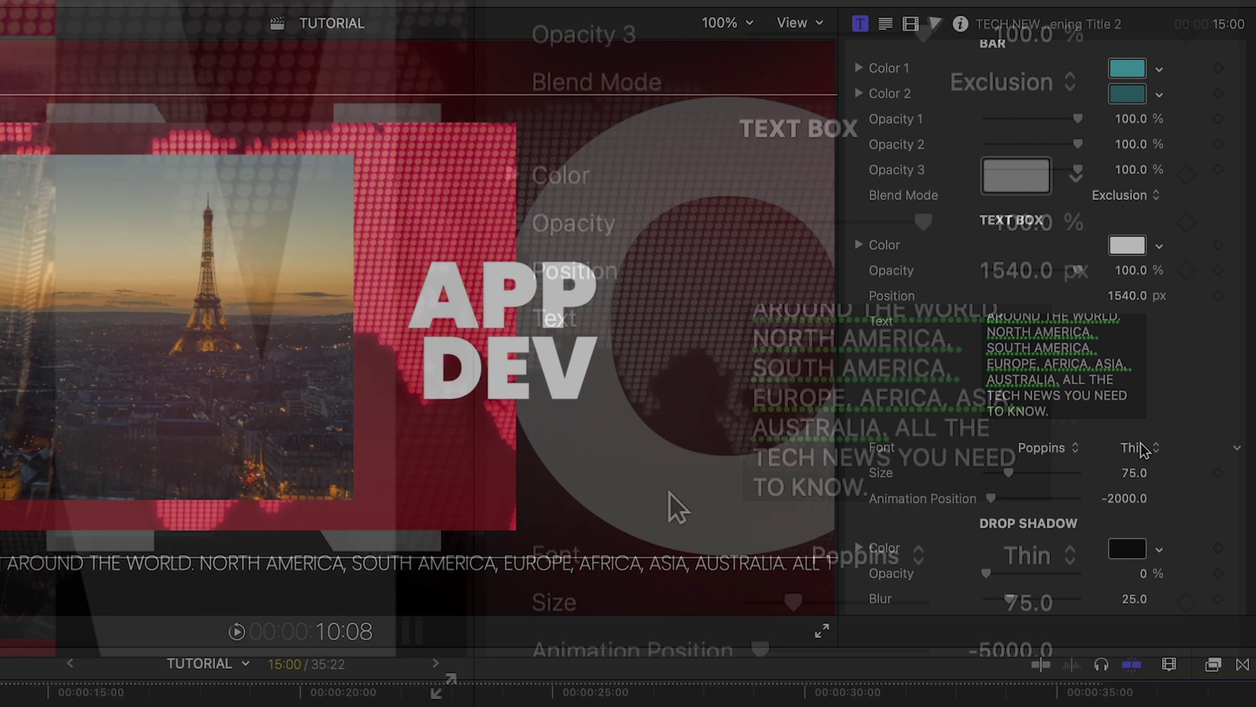
Set the ticker font to Thin Italic at size about 65 and shift its animation start.
{"action": "left_click", "coordinate": [1140, 447]}
{"action": "left_click", "coordinate": [1149, 484]}
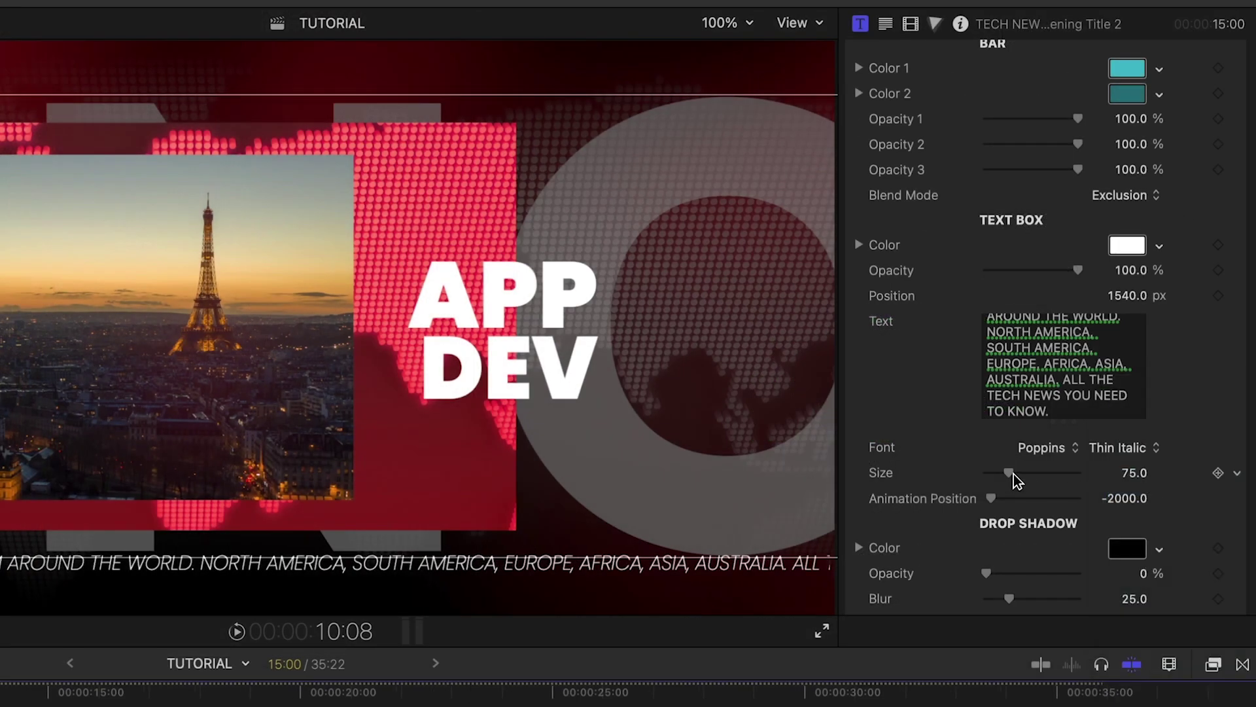
{"action": "mouse_move", "coordinate": [1014, 474]}
{"action": "left_mouse_down"}
{"action": "mouse_move", "coordinate": [1026, 474]}
{"action": "mouse_move", "coordinate": [1005, 468]}
{"action": "mouse_move", "coordinate": [1017, 481]}
{"action": "left_mouse_up"}
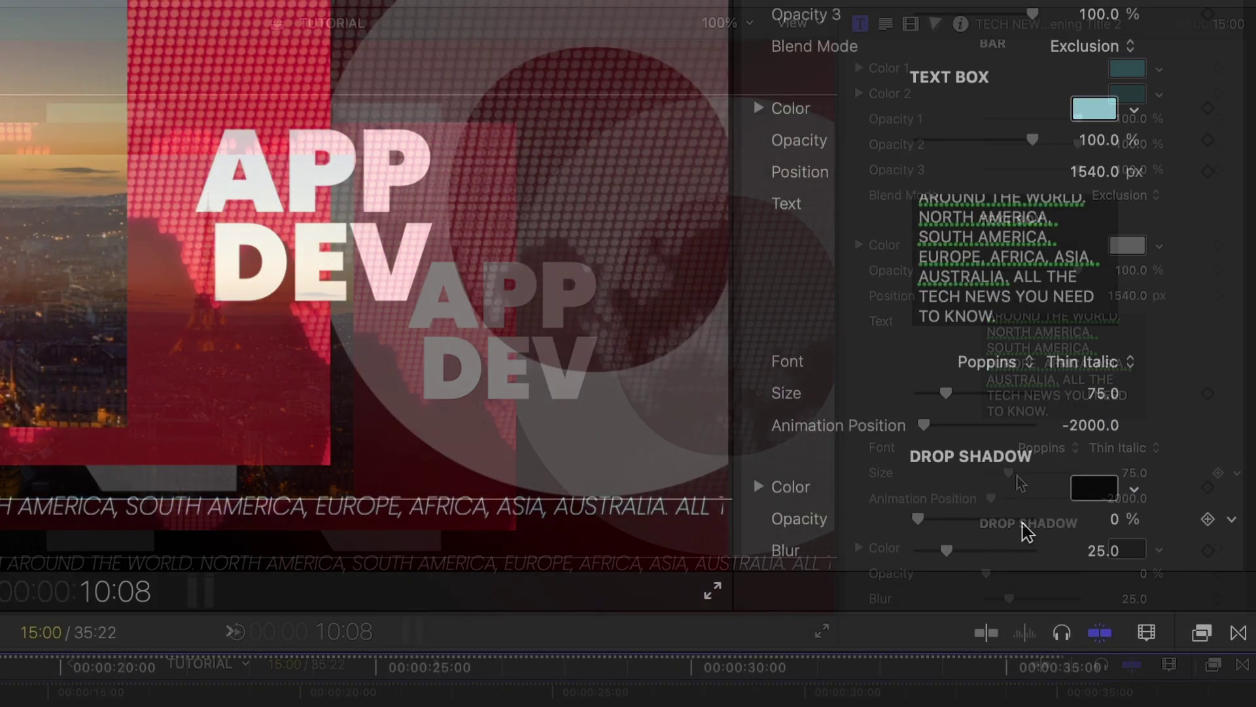
{"action": "left_click_drag", "start_coordinate": [929, 425], "coordinate": [903, 432]}
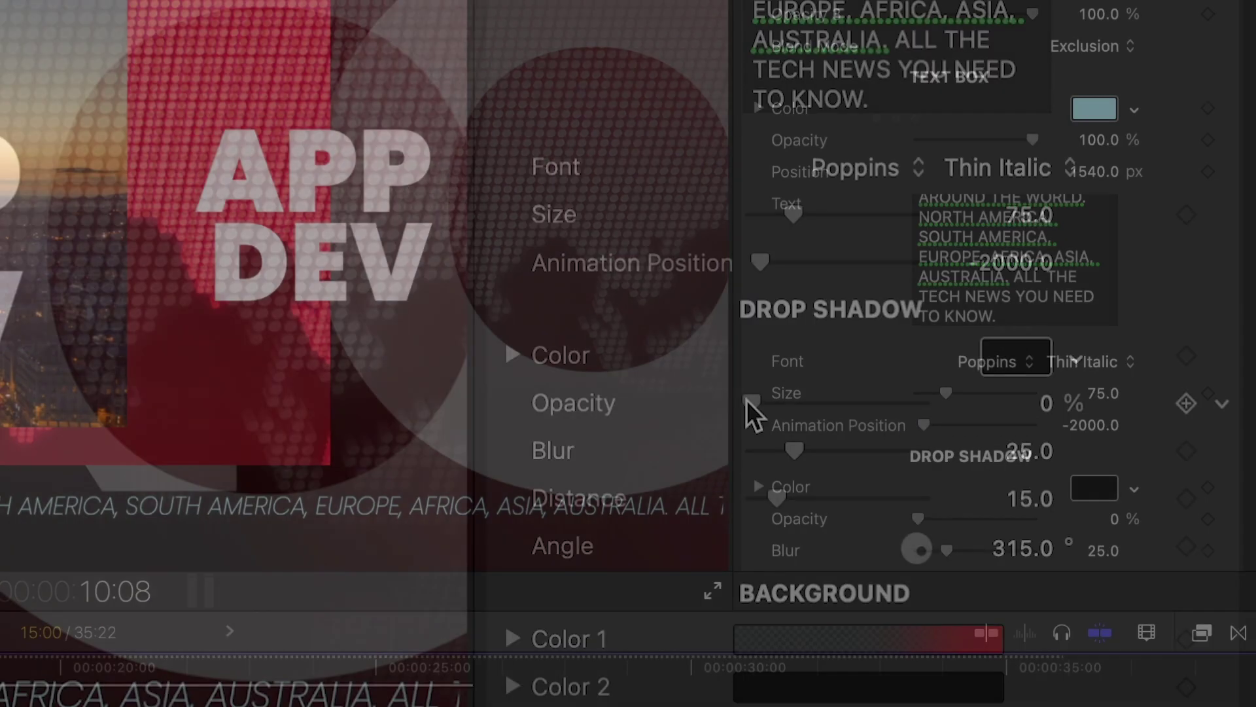
Give the ticker a soft drop shadow and set the Logo Type to Dropzone.
{"action": "mouse_move", "coordinate": [918, 519]}
{"action": "left_mouse_down"}
{"action": "mouse_move", "coordinate": [1081, 517]}
{"action": "mouse_move", "coordinate": [941, 525]}
{"action": "left_mouse_up"}
{"action": "left_click_drag", "start_coordinate": [1008, 432], "coordinate": [1032, 408]}
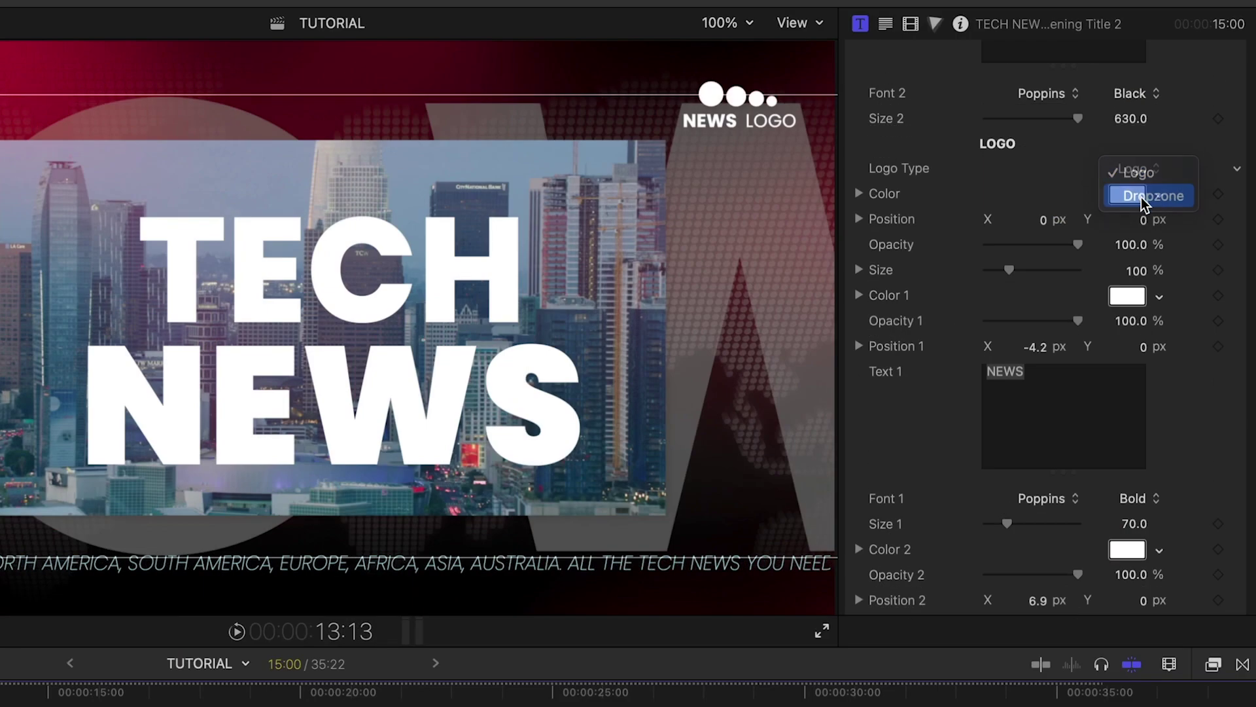
{"action": "left_click", "coordinate": [1142, 197]}
{"action": "scroll", "coordinate": [1235, 492], "scroll_direction": "down", "scroll_amount": 10}
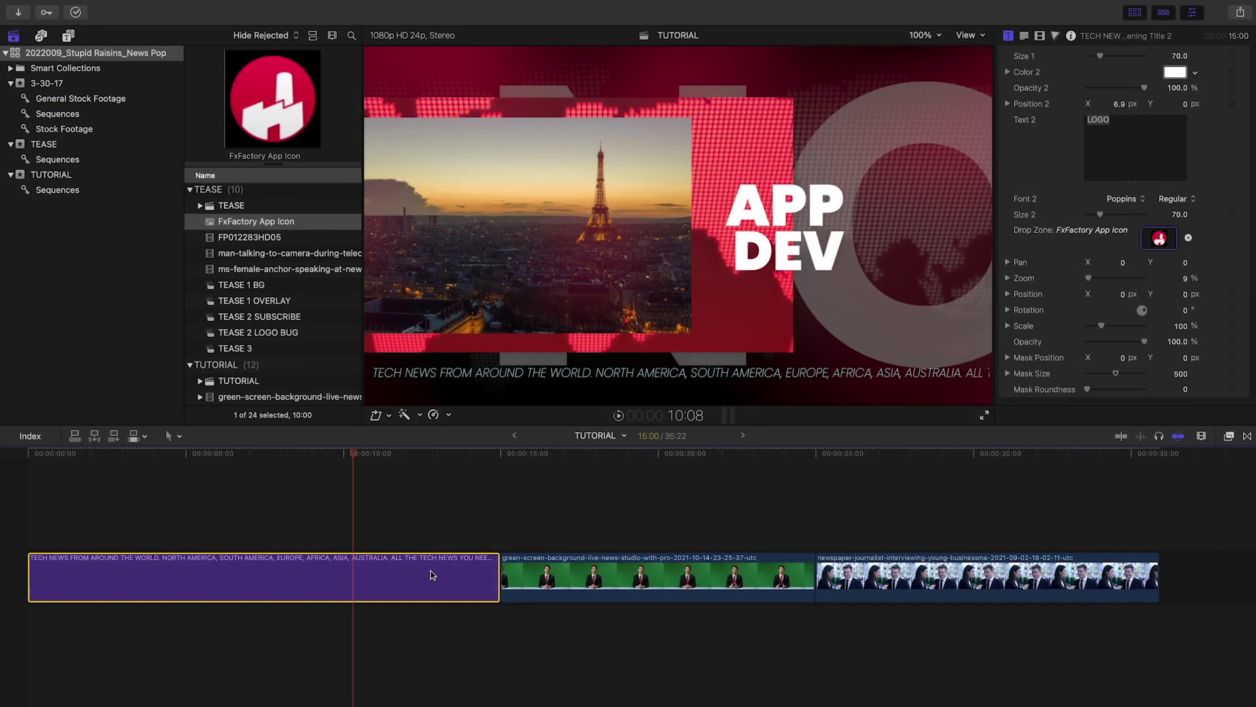
Lift the opening title from the storyline and play back the green-screen anchor section.
{"action": "right_click", "coordinate": [430, 575]}
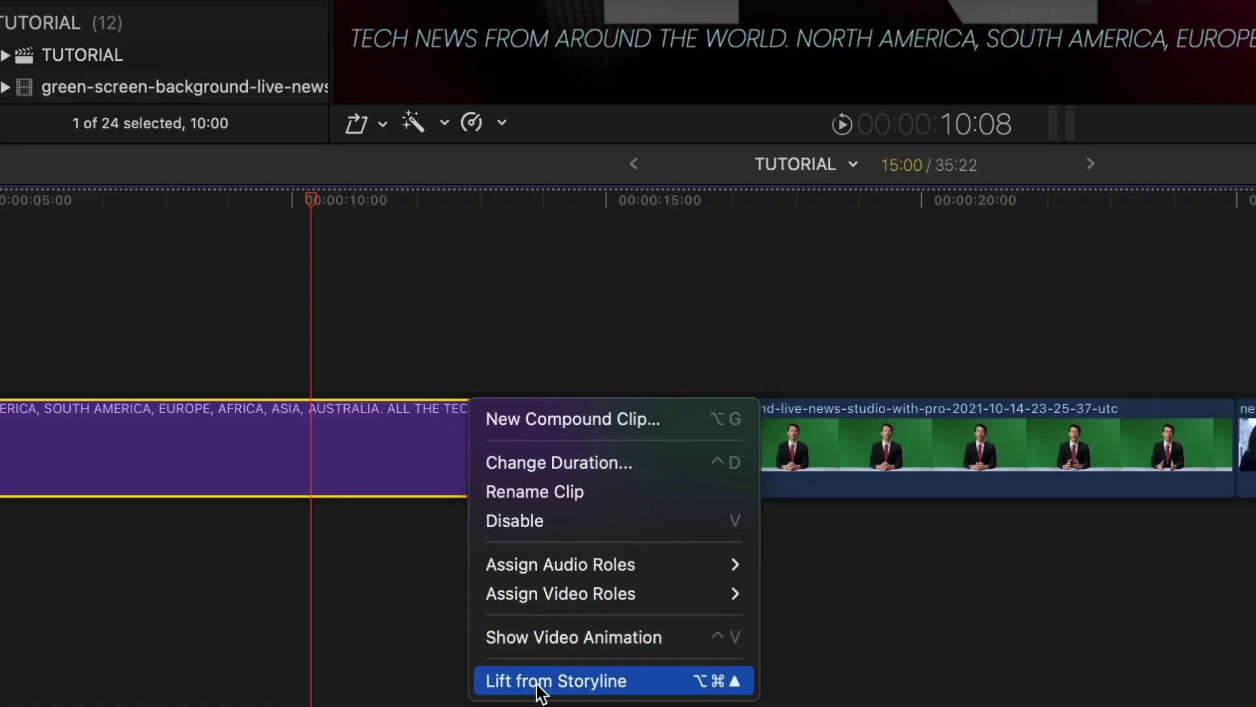
{"action": "left_click", "coordinate": [538, 684]}
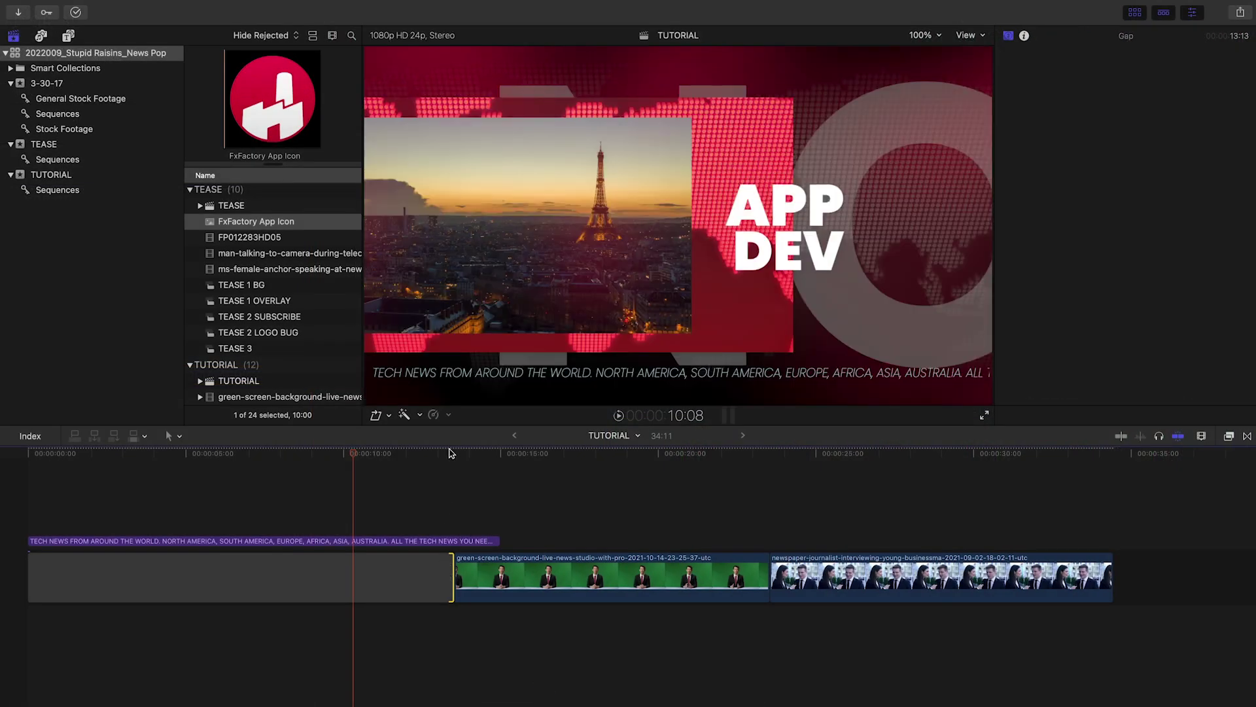
{"action": "left_click", "coordinate": [449, 453]}
{"action": "key", "text": "space"}
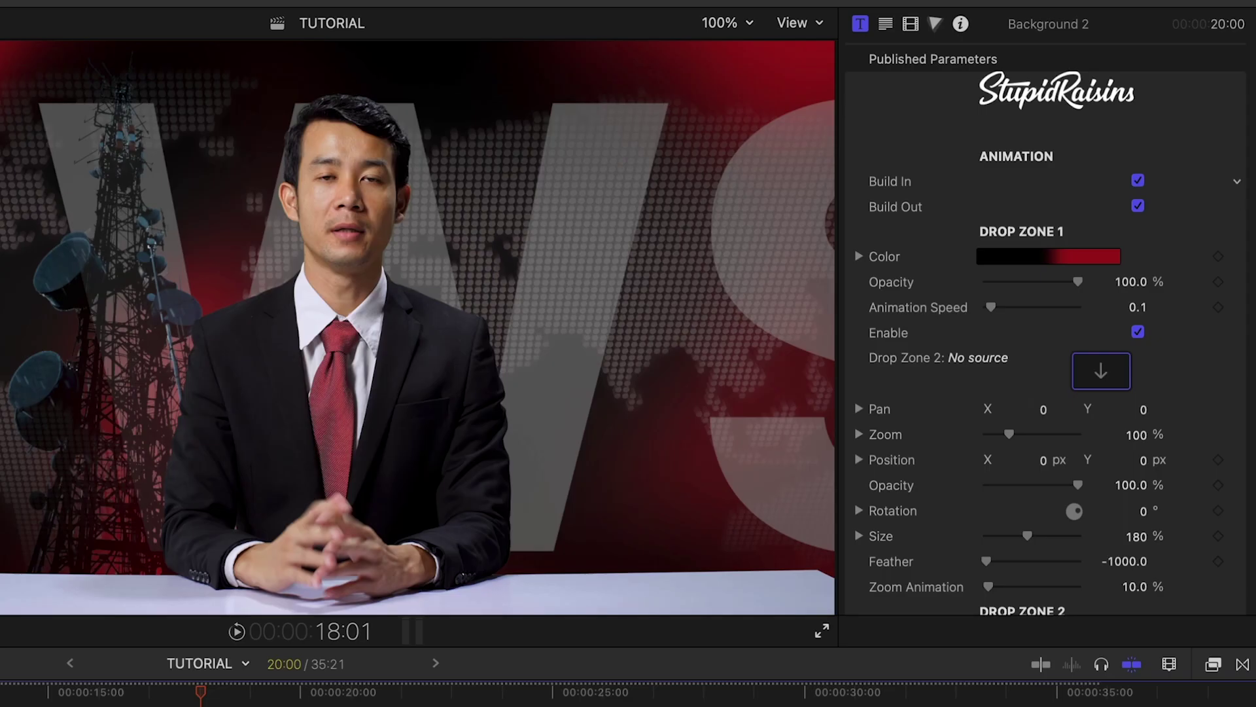
Turn off the background's Build In and change its gradient colour to bright crimson.
{"action": "left_click", "coordinate": [1182, 136]}
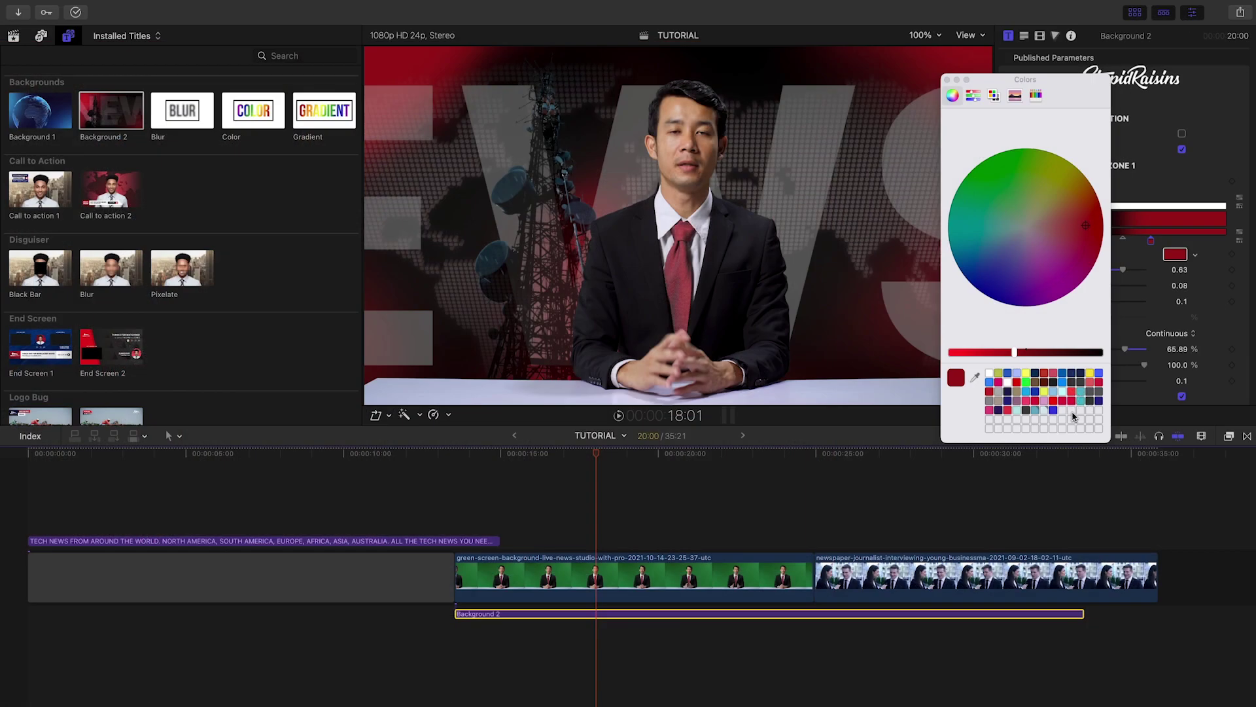
{"action": "left_click", "coordinate": [1073, 401]}
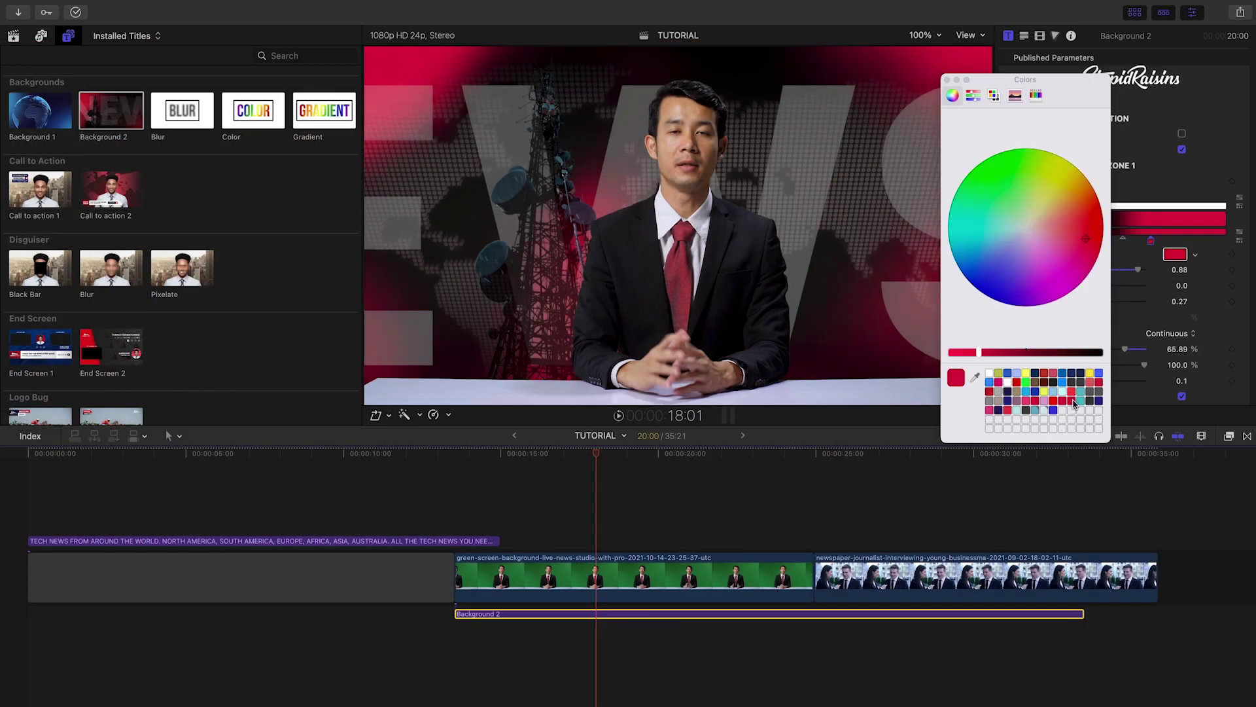
{"action": "left_click", "coordinate": [947, 81]}
Disable Drop Zone 2, set TECH NEWS text at 5% opacity, and add Logo Bug 2 above the anchor.
{"action": "scroll", "coordinate": [1201, 360], "scroll_direction": "down", "scroll_amount": 5}
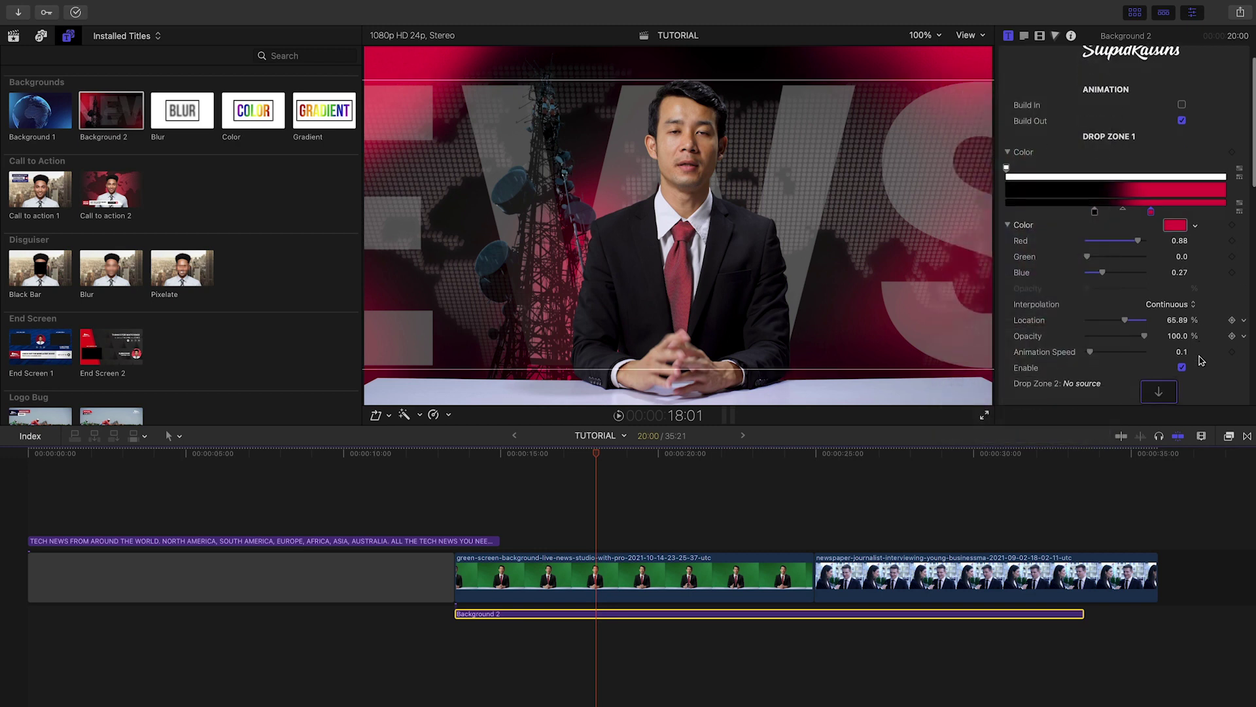
{"action": "scroll", "coordinate": [1201, 360], "scroll_direction": "down", "scroll_amount": 5}
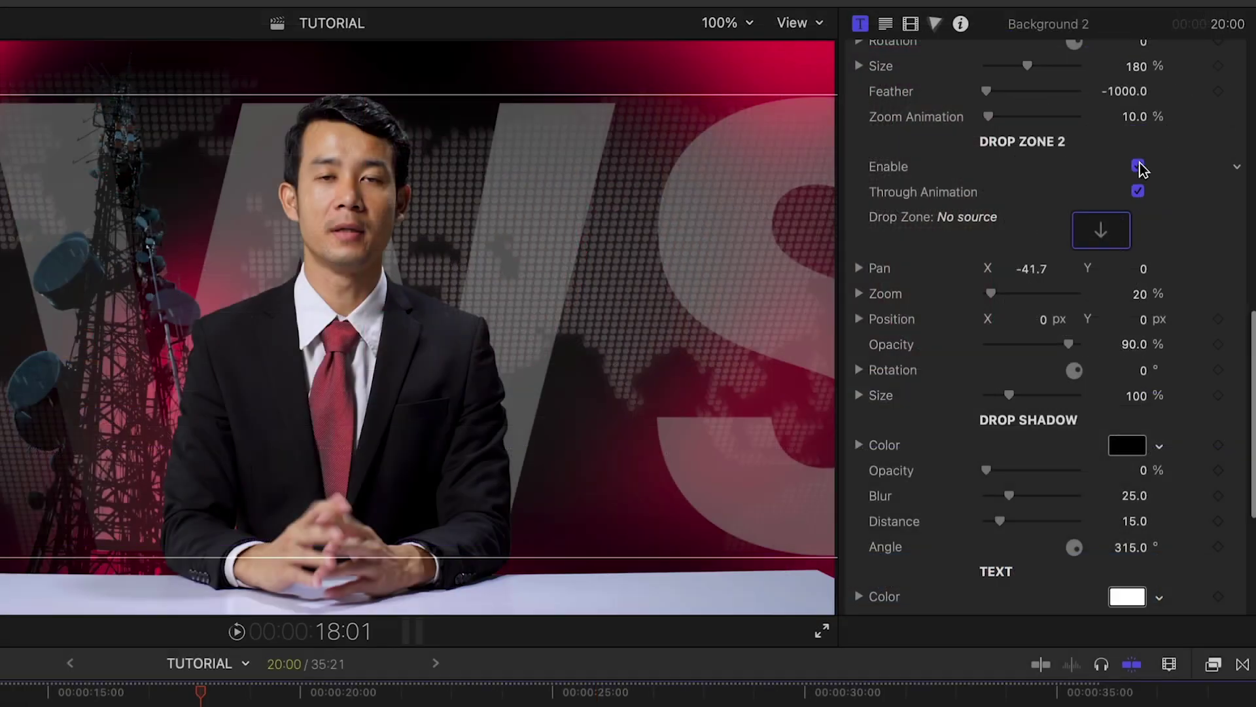
{"action": "left_click", "coordinate": [1140, 164]}
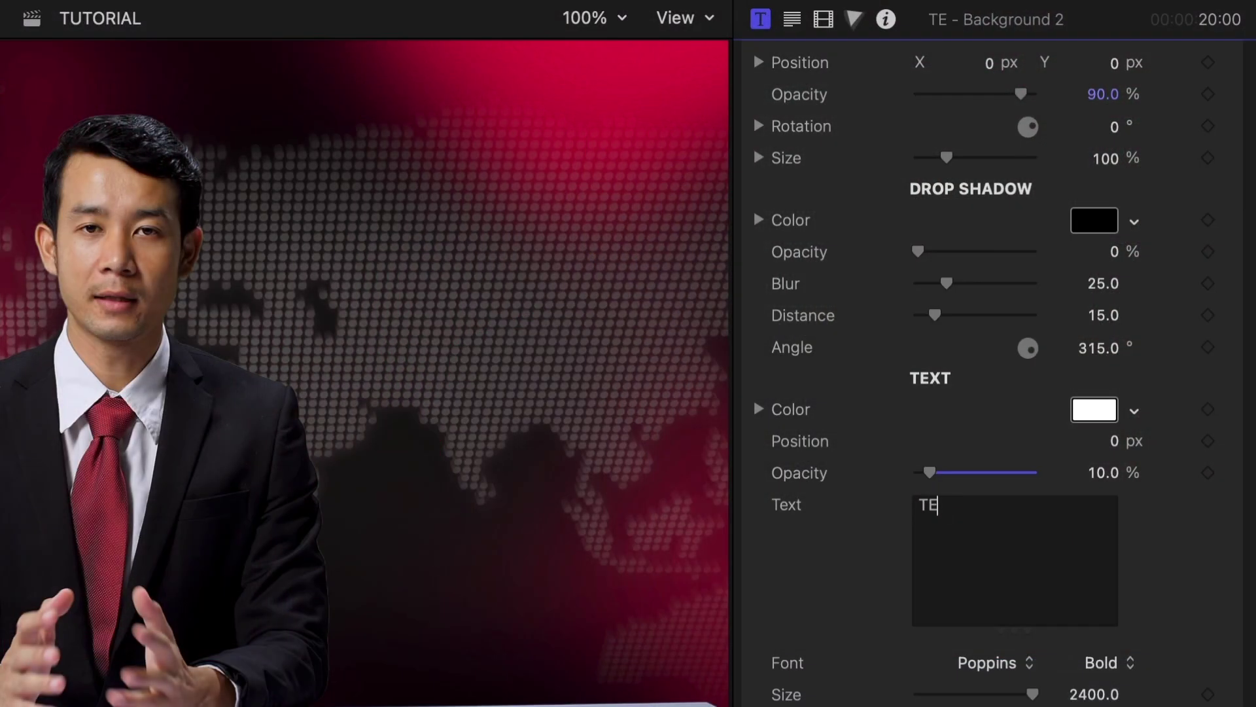
{"action": "type", "text": "CH NEWS"}
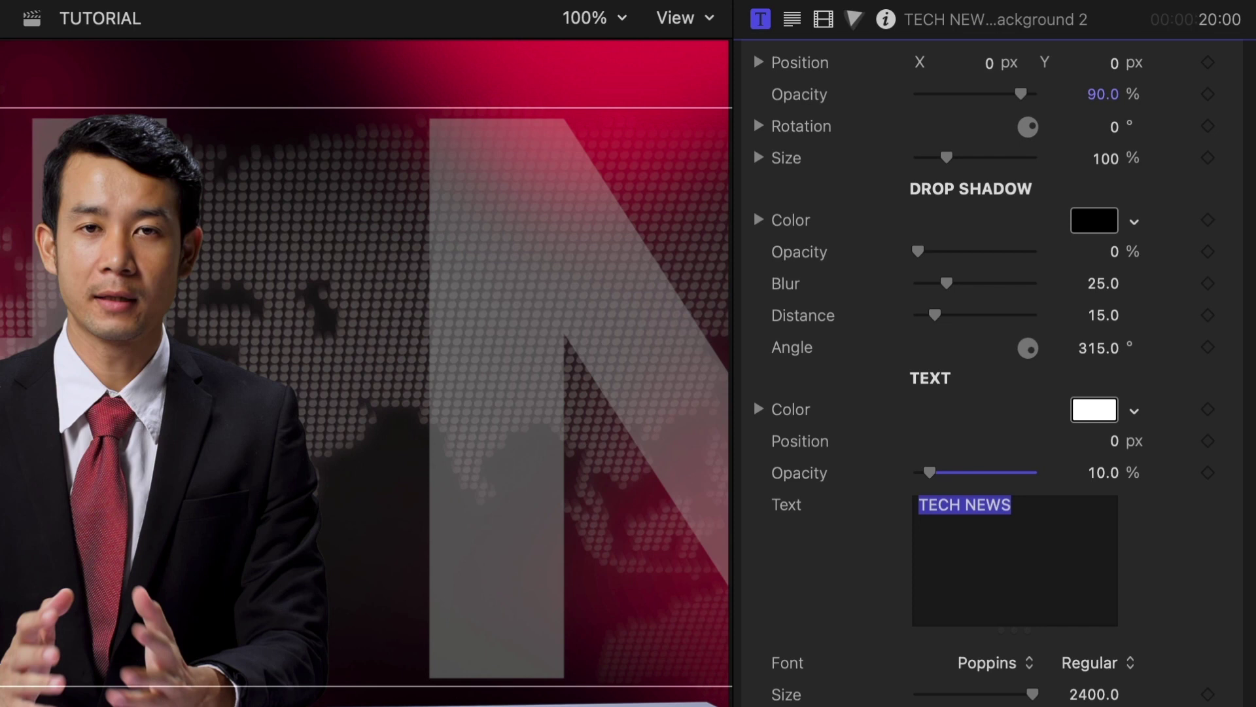
{"action": "type", "text": "5"}
{"action": "key", "text": "Return"}
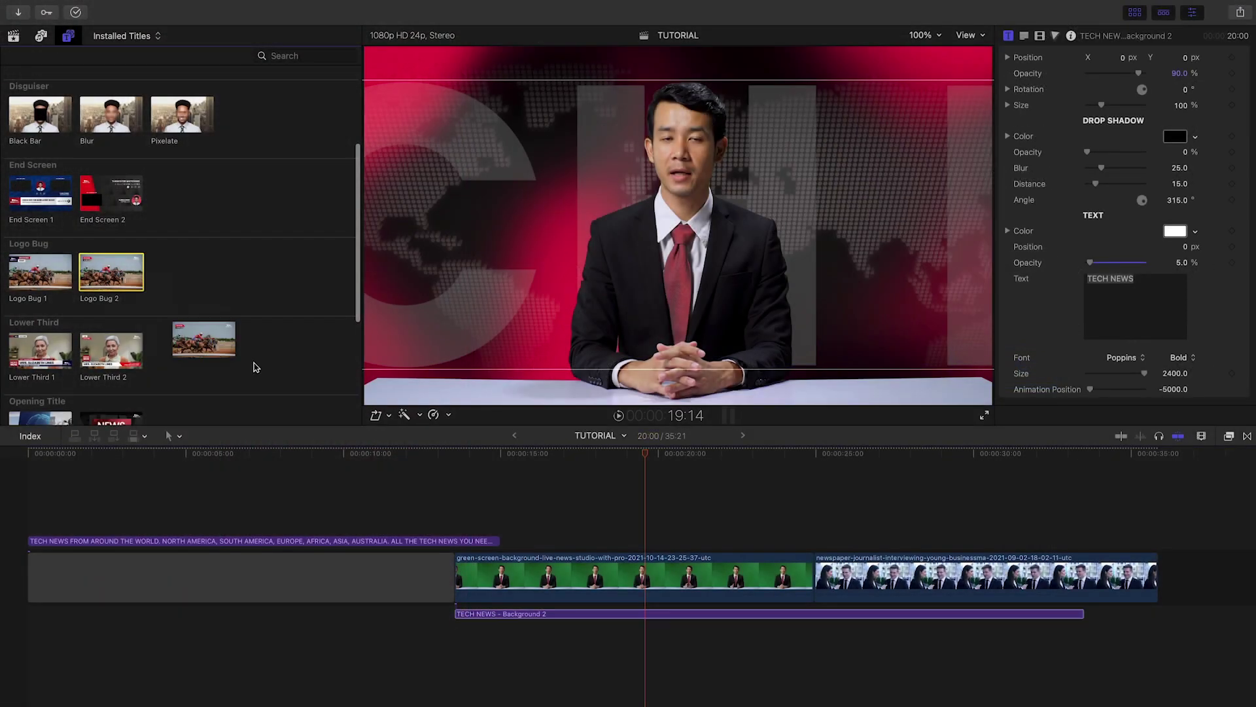
{"action": "left_click_drag", "start_coordinate": [112, 272], "coordinate": [510, 540]}
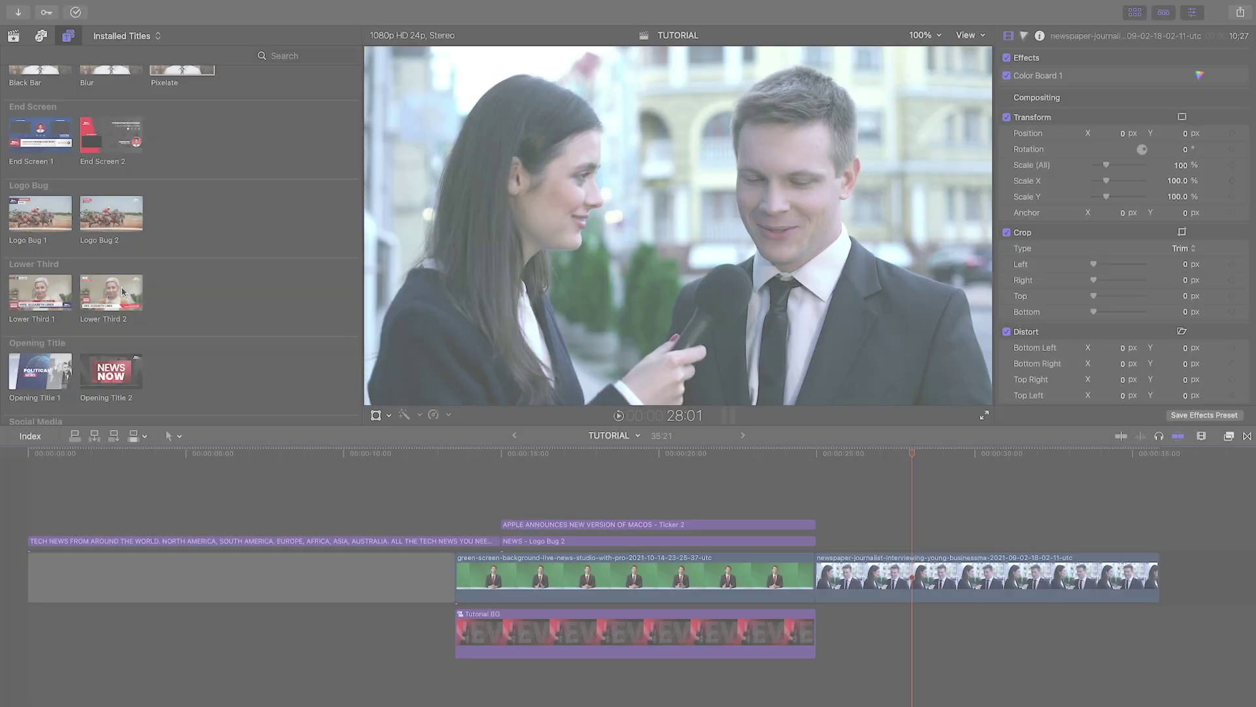
Add Lower Third 2 above the interview clip and extend it across the interview.
{"action": "left_click_drag", "start_coordinate": [121, 286], "coordinate": [819, 541]}
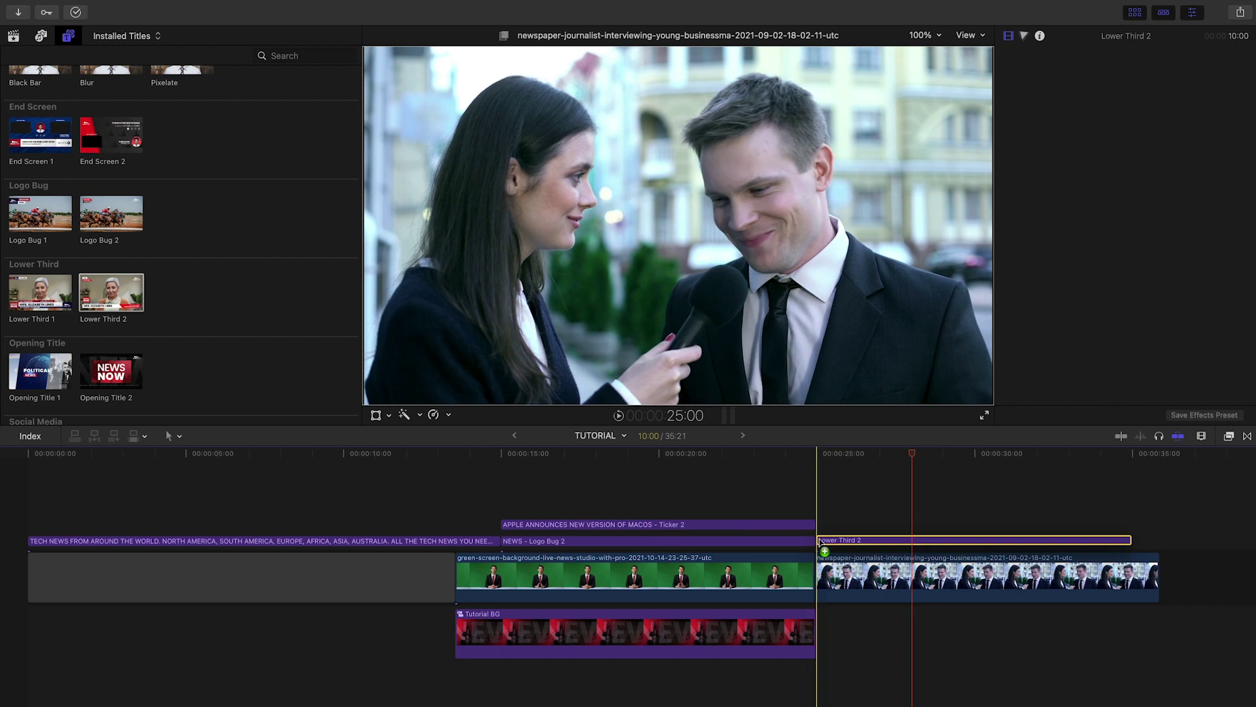
{"action": "left_click_drag", "start_coordinate": [1130, 540], "coordinate": [1156, 541]}
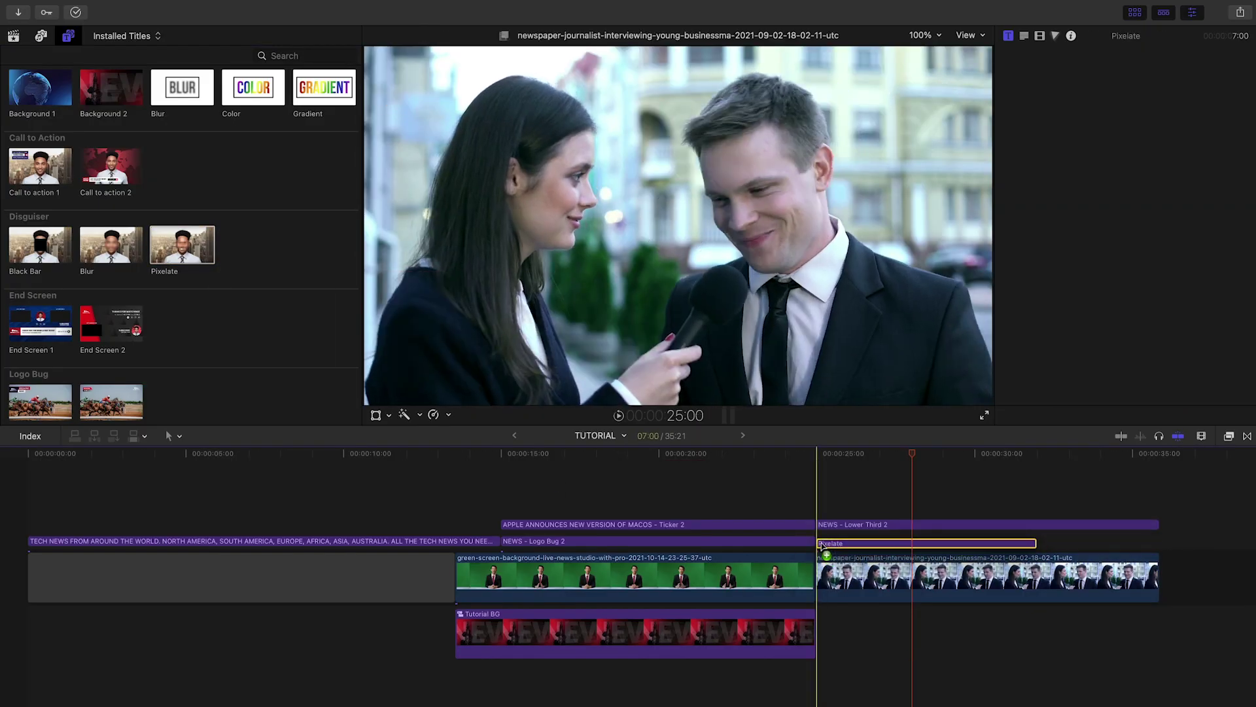
Extend the Pixelate title over the interview, place it on the man's face, and track forward.
{"action": "left_click_drag", "start_coordinate": [1036, 539], "coordinate": [1158, 539]}
{"action": "left_click_drag", "start_coordinate": [720, 309], "coordinate": [729, 307]}
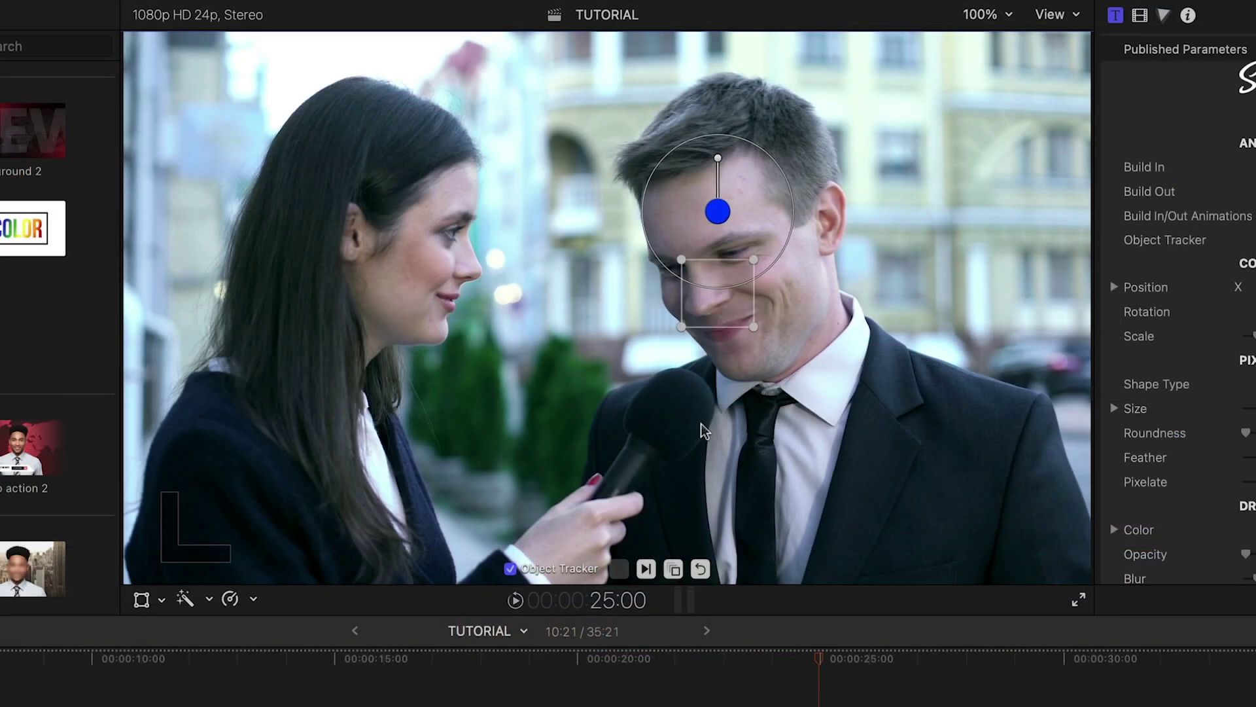
{"action": "left_click", "coordinate": [648, 570]}
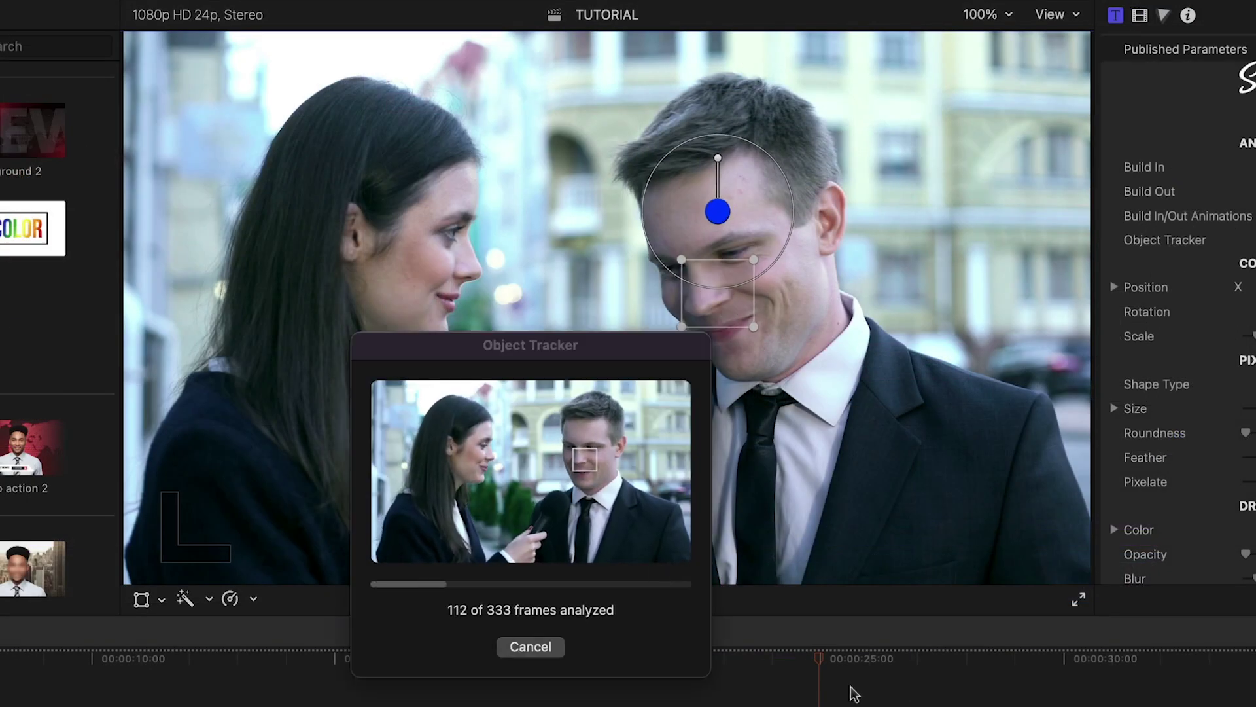